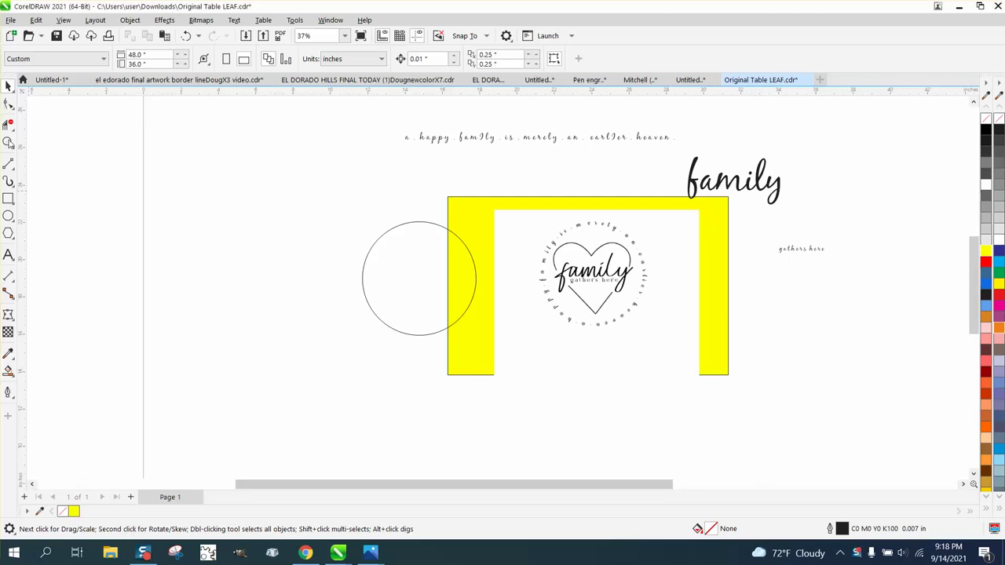
Zoom in to inspect the curved saying and 'family gathers here' on the reference logo
click(683, 330)
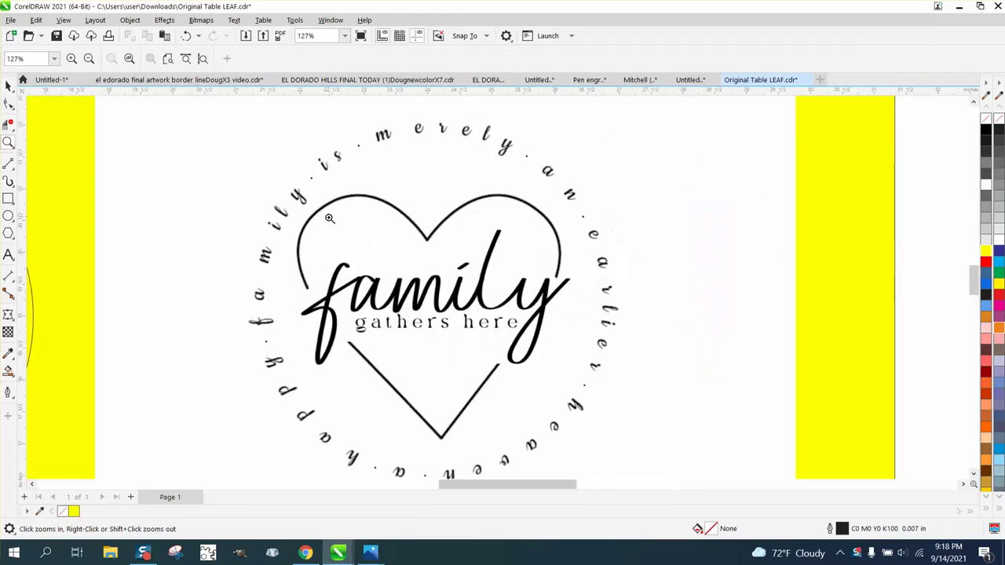
drag(279, 156, 369, 205)
drag(444, 238, 545, 176)
right_click(294, 238)
right_click(236, 213)
scroll(344, 231, down, 4)
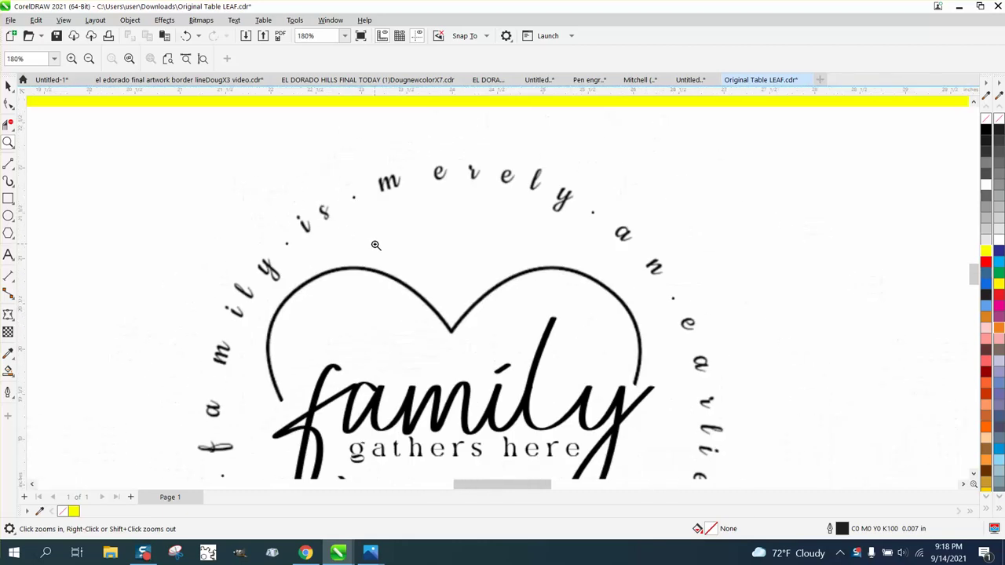
drag(355, 307, 545, 385)
scroll(218, 204, down, 4)
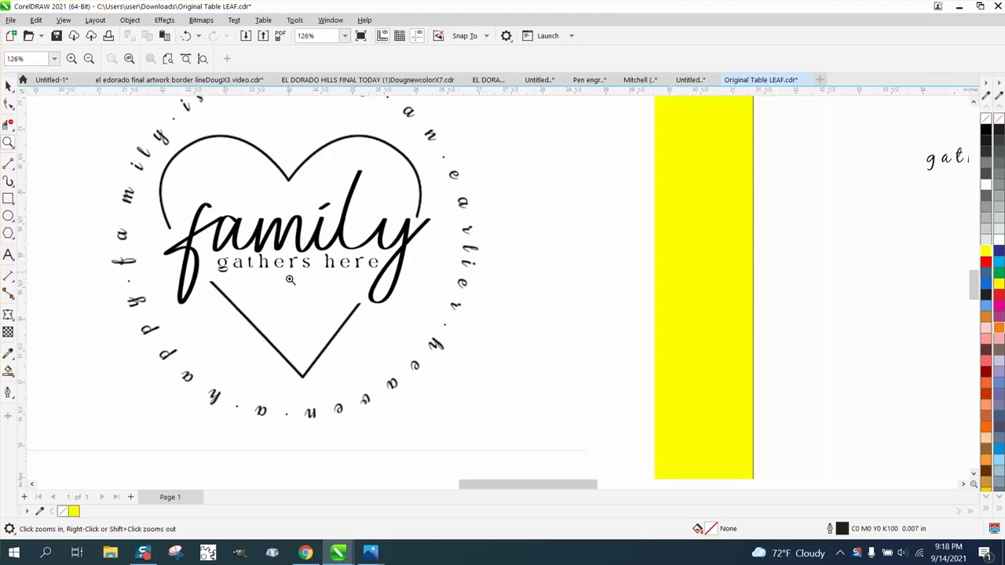
scroll(423, 275, down, 1)
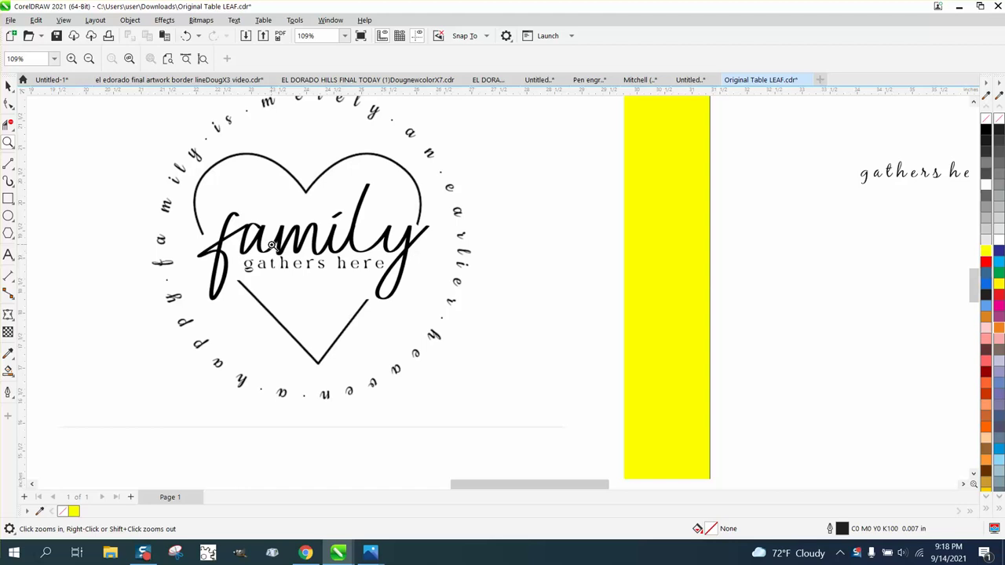
scroll(273, 249, down, 1)
scroll(542, 295, down, 5)
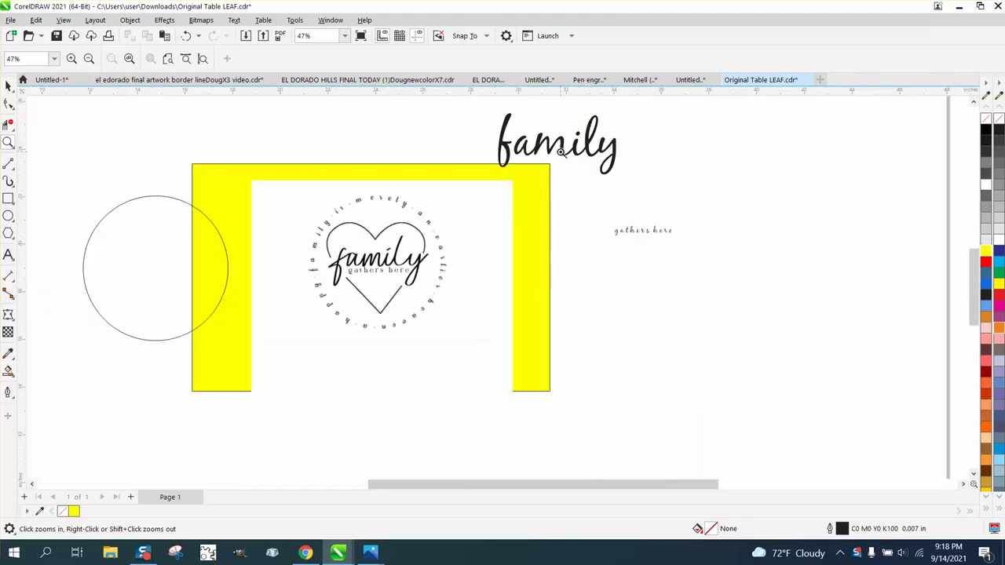
click(8, 85)
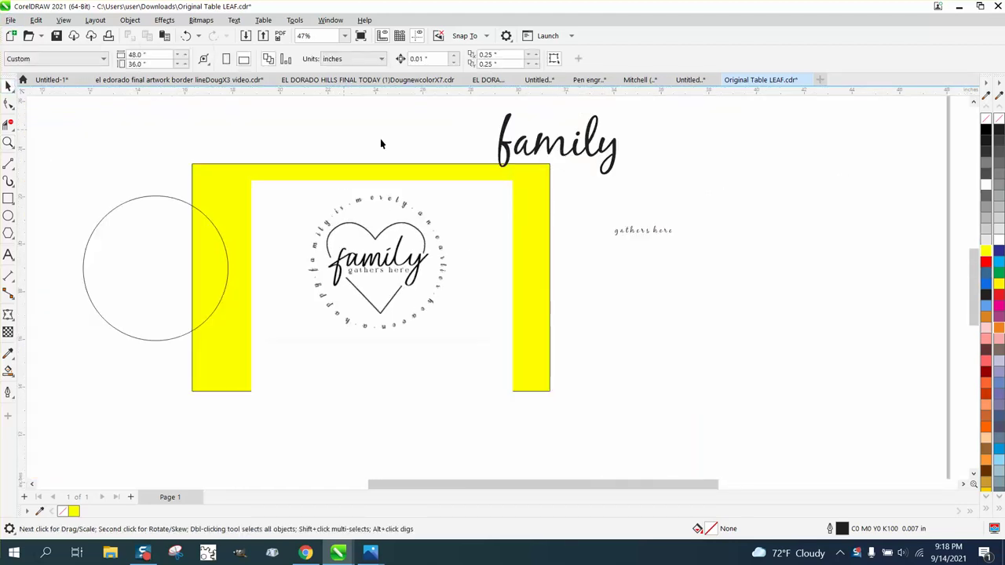
scroll(654, 231, down, 1)
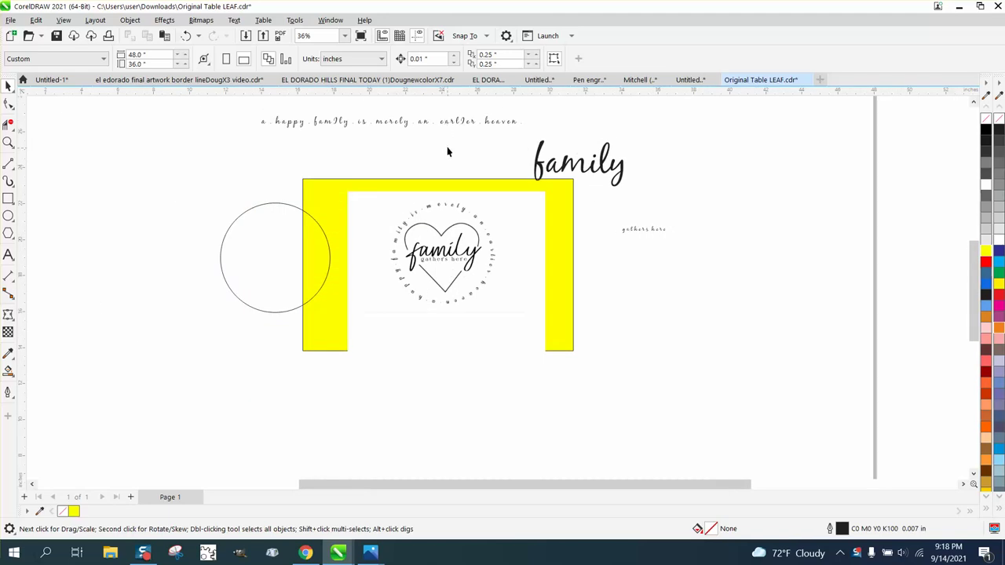
Nudge the saying text down, reposition the circle, and move the reference image right
drag(456, 126, 455, 146)
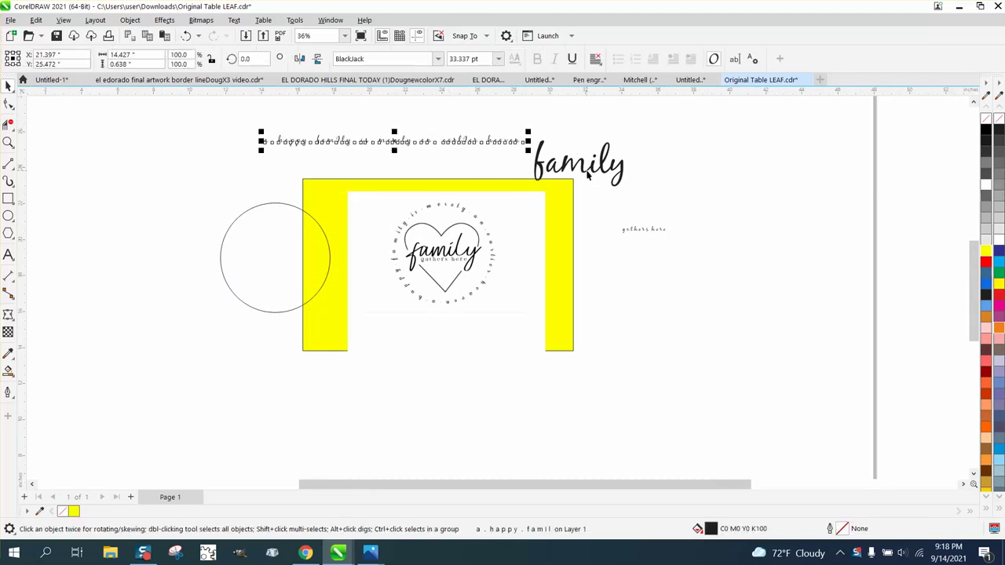
click(327, 237)
drag(287, 262, 444, 263)
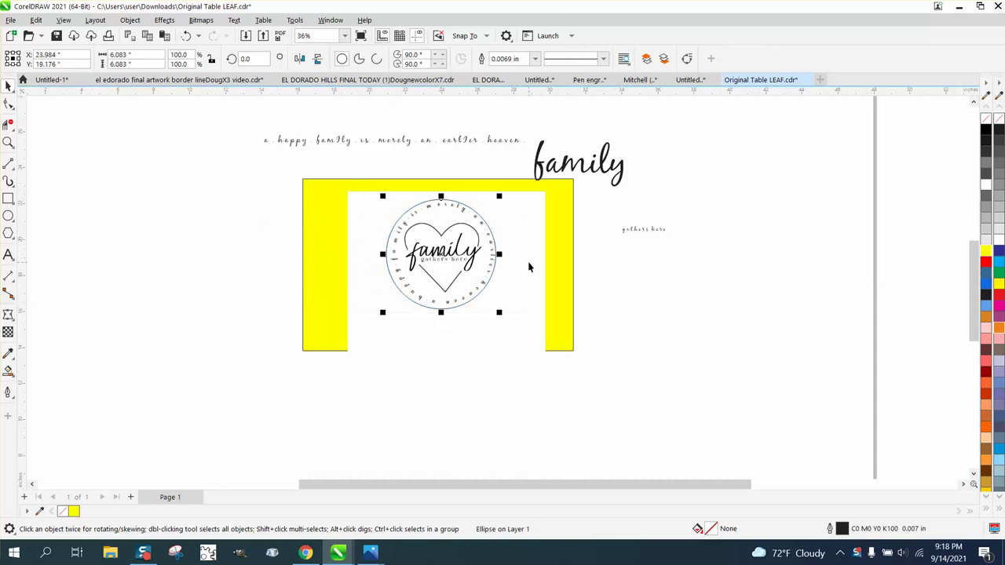
drag(529, 268, 779, 288)
click(493, 249)
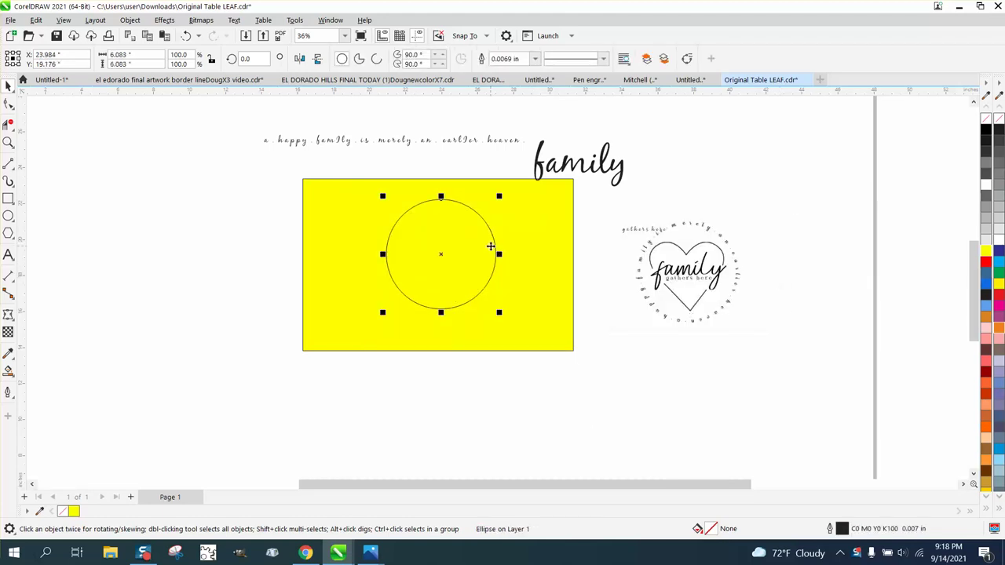
drag(490, 247, 489, 247)
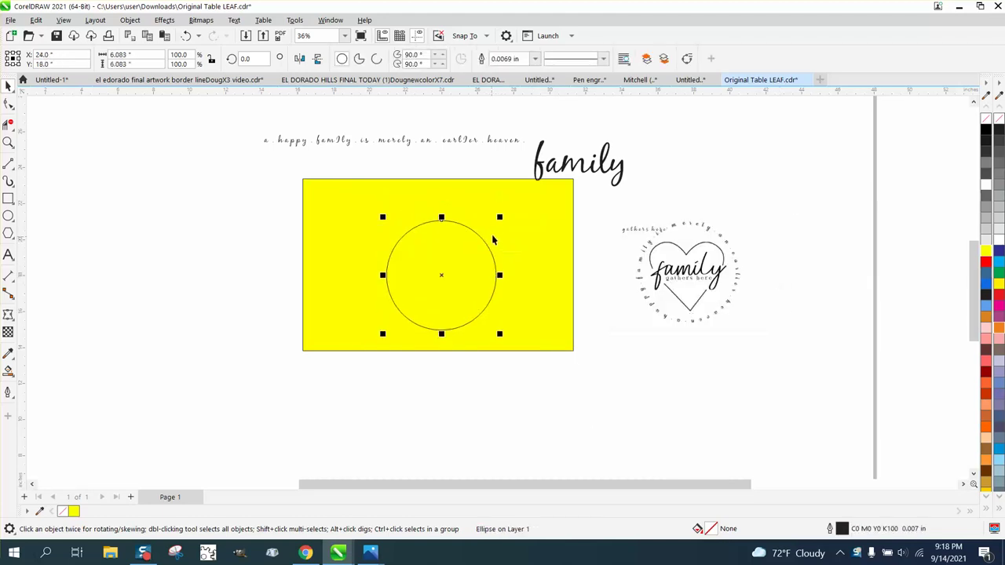
Delete the yellow rectangle and set the reference logo image beside the circle
click(501, 229)
key(Delete)
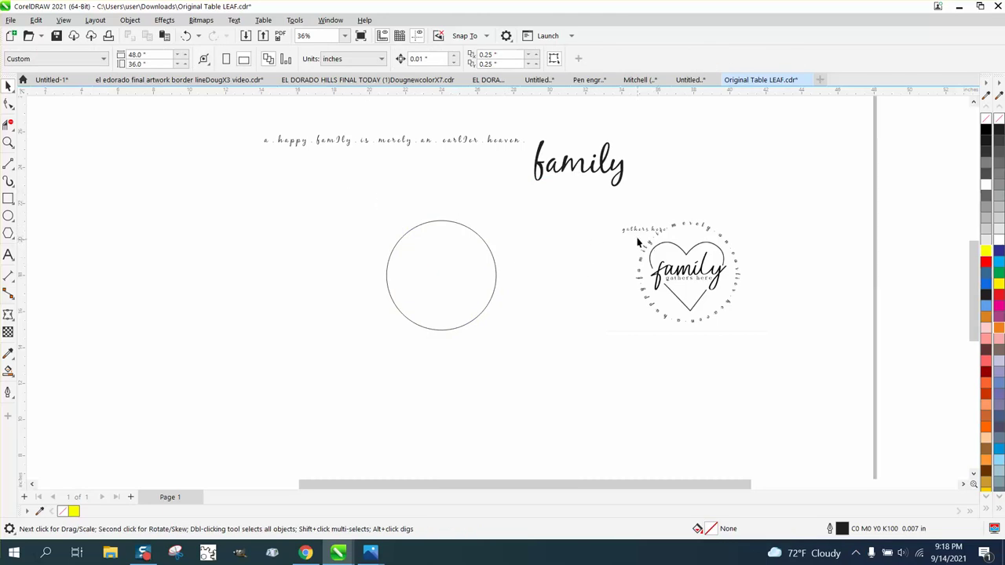
drag(637, 236, 570, 202)
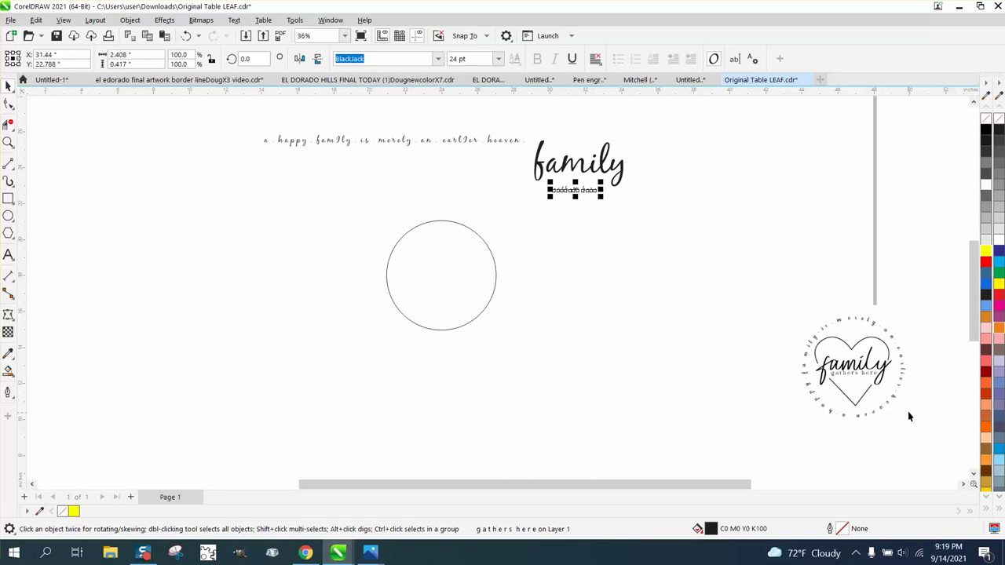
drag(862, 377, 774, 302)
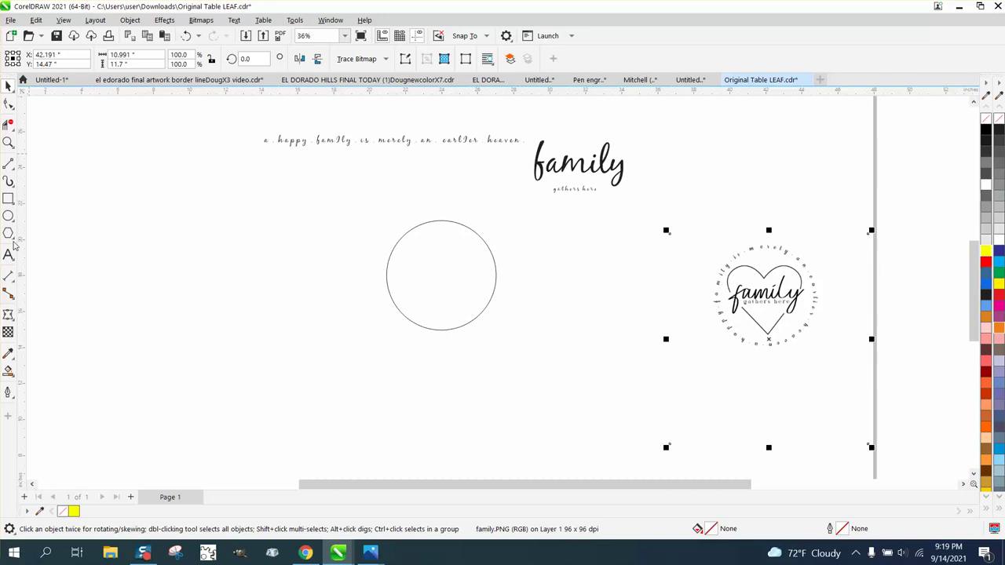
Draw a heart from the Common Shapes basic set next to the reference logo
click(8, 233)
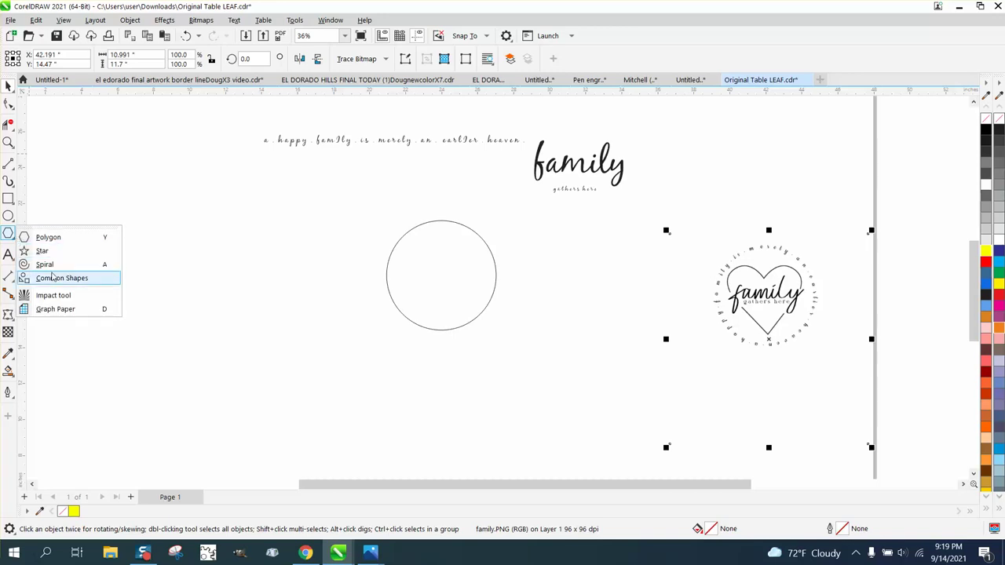
click(54, 278)
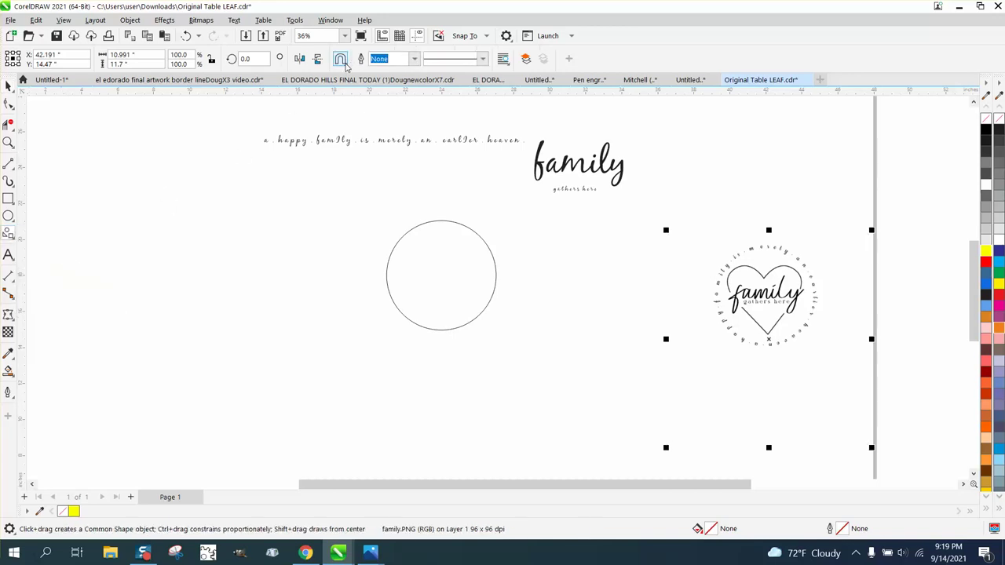
click(342, 61)
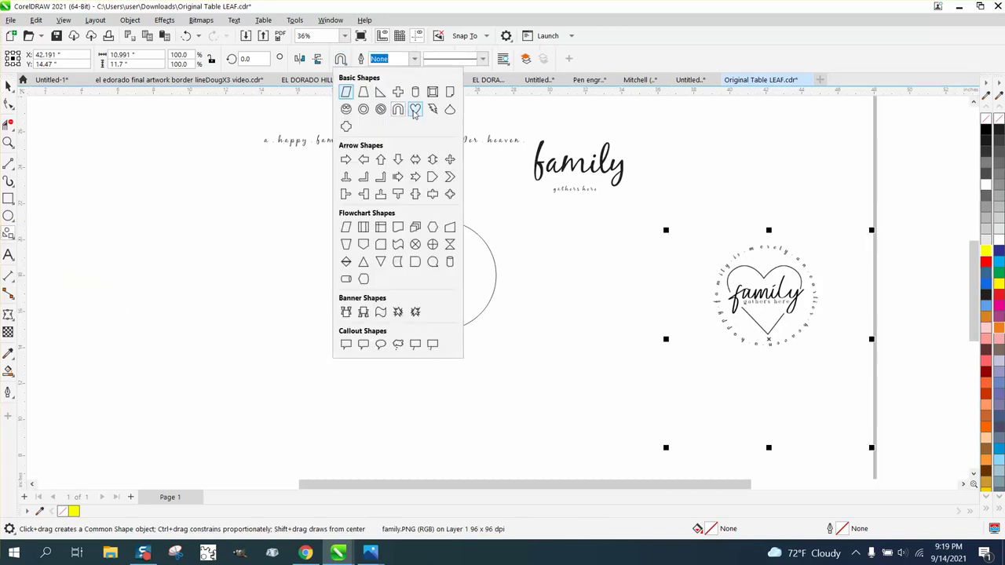
click(414, 111)
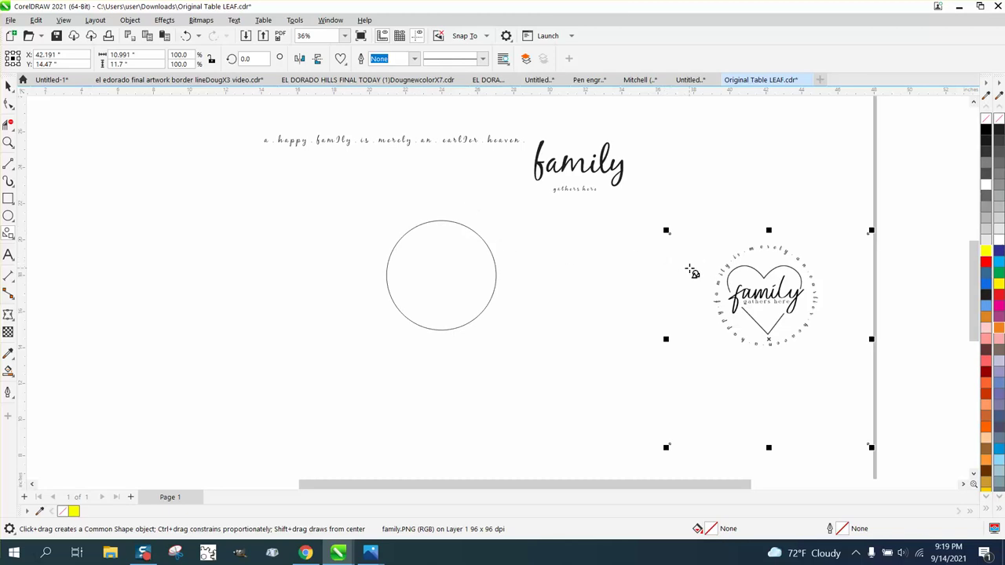
drag(691, 267, 604, 344)
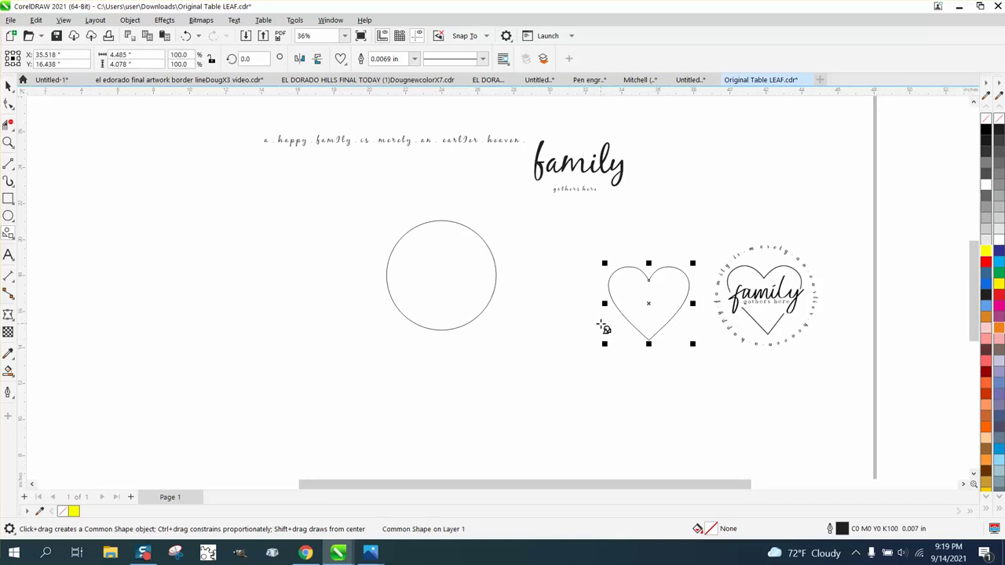
Centre the heart inside the circle and nudge it down slightly
click(9, 86)
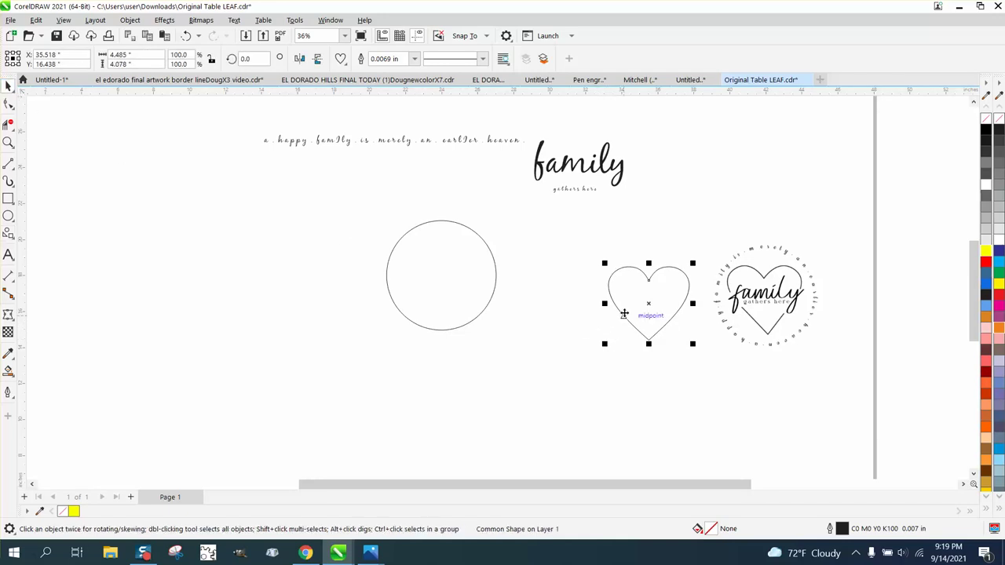
key(p)
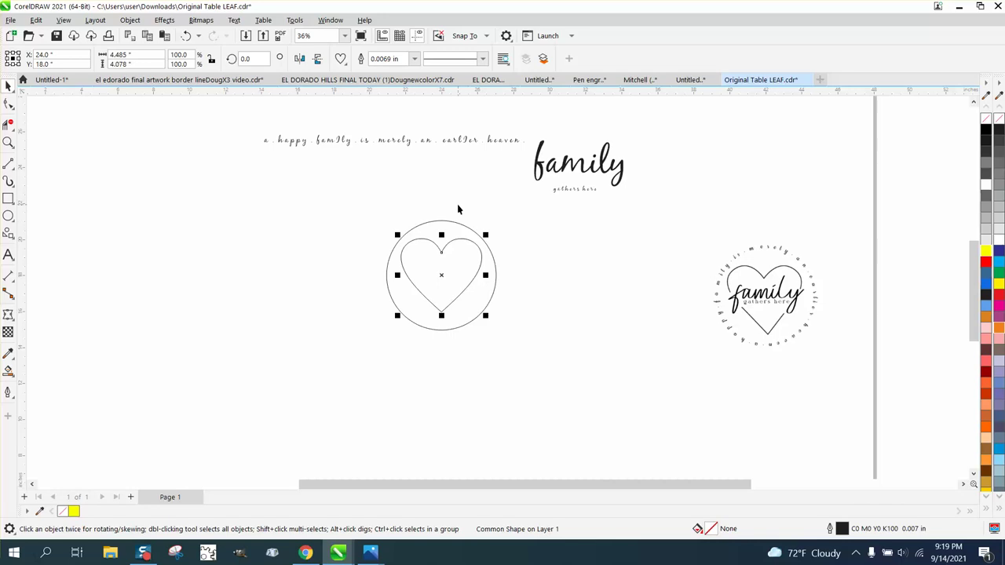
key(Down)
key(Down)
key(Down)
key(Down)
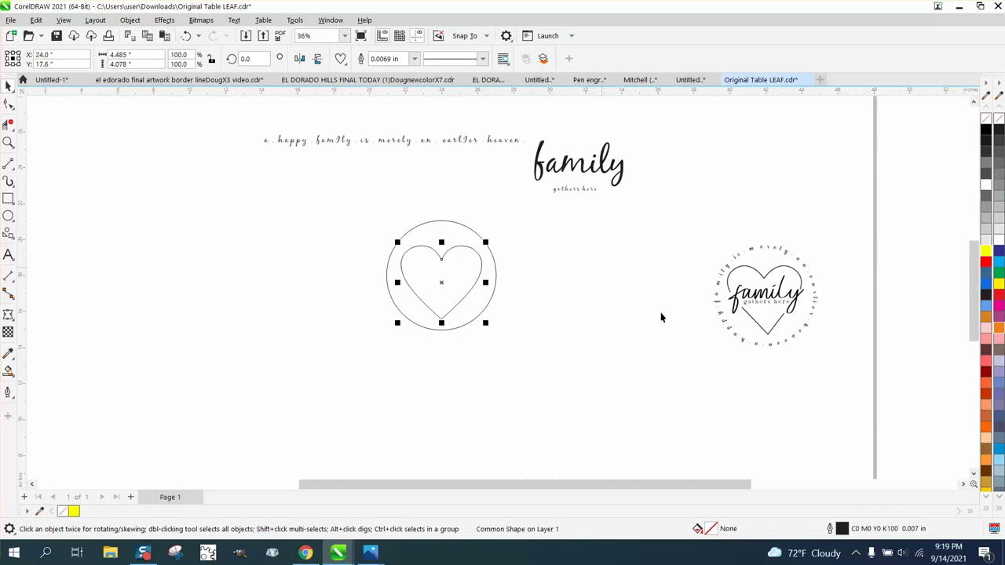
Set the heart's outline width to 0.1 in
double_click(841, 529)
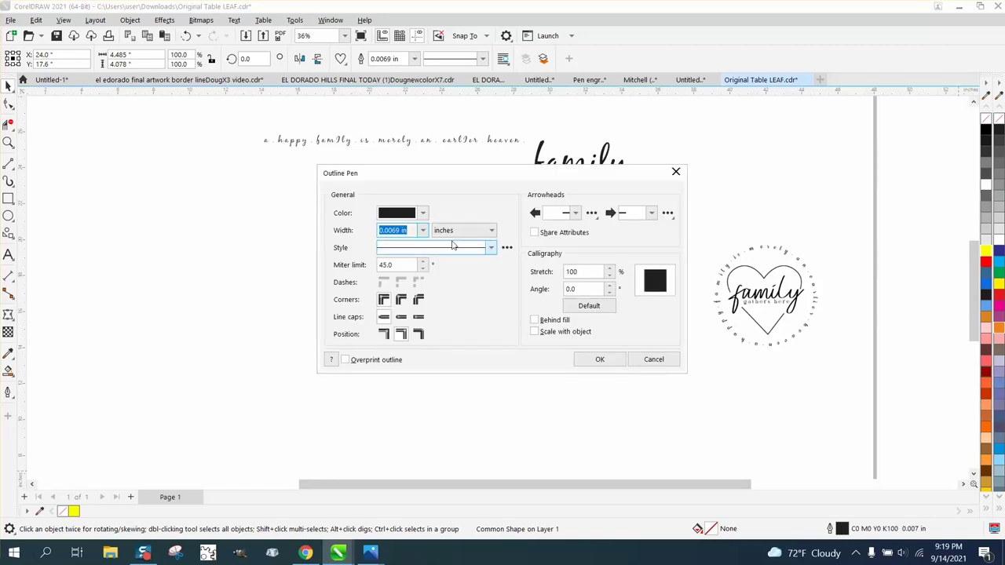
click(422, 230)
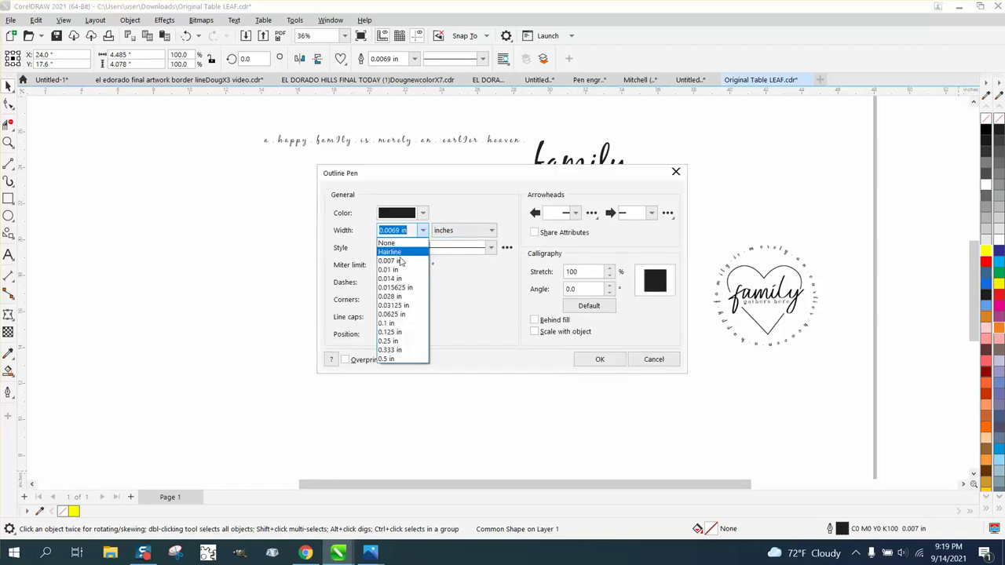
click(389, 323)
drag(539, 172, 707, 222)
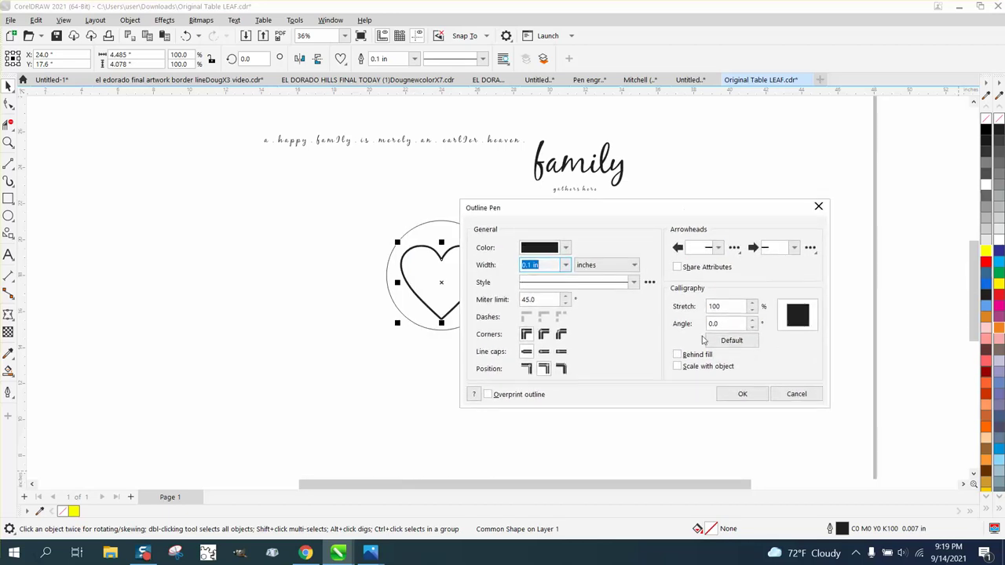
click(740, 397)
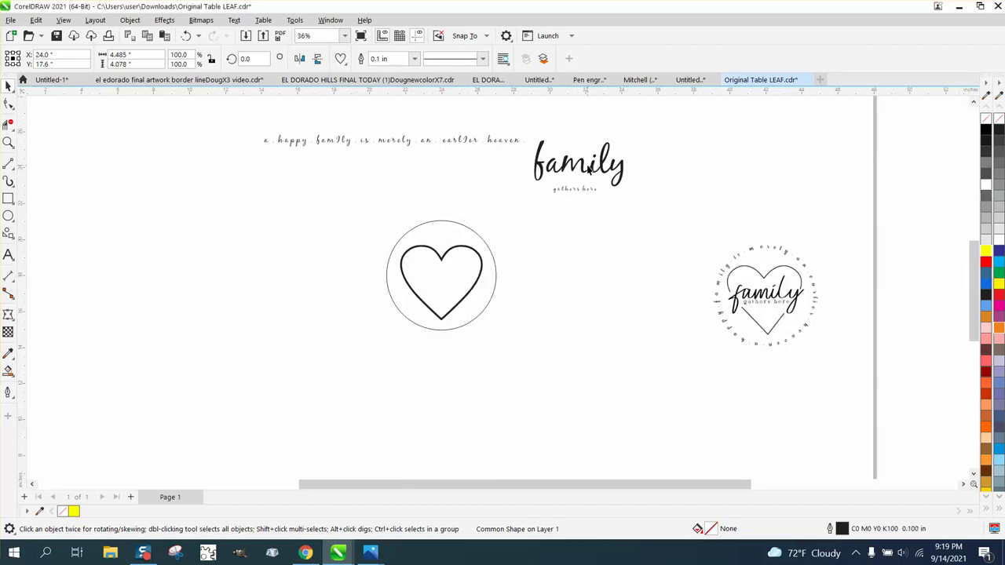
Move the word 'family' onto the heart and shrink it to fit
drag(584, 168, 596, 254)
drag(639, 220, 625, 230)
drag(553, 264, 444, 285)
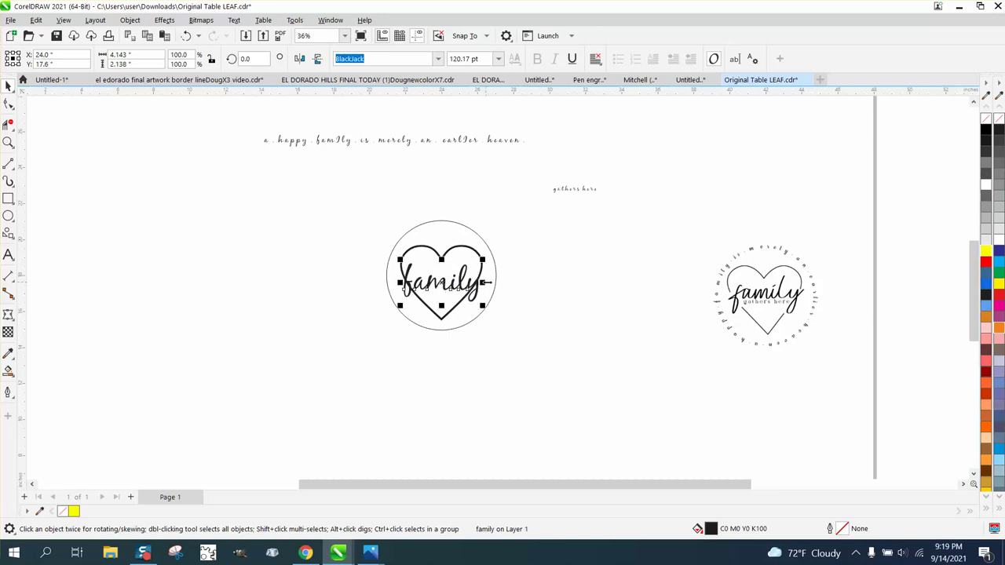
Nudge 'family' up and centre it over the heart, zooming in on the circle
click(8, 142)
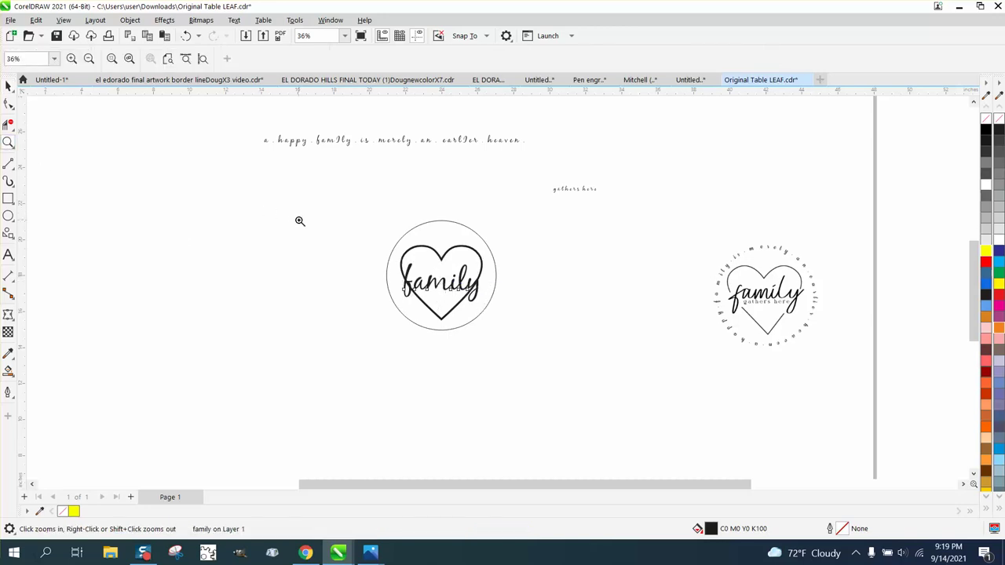
click(11, 86)
key(Up)
key(Up)
key(Up)
key(Up)
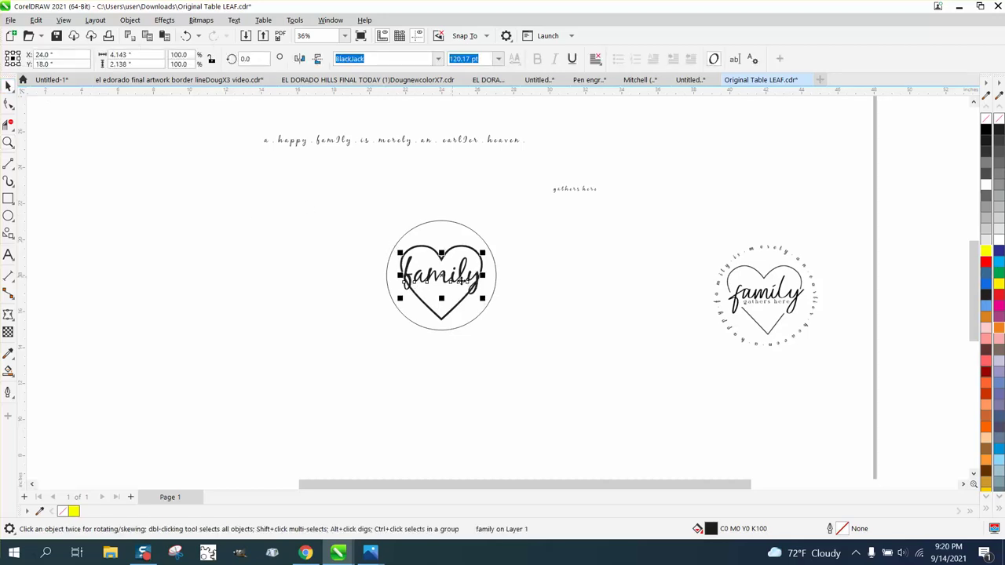
drag(442, 278, 443, 274)
click(8, 142)
drag(319, 209, 619, 393)
click(8, 85)
Convert the heart to curves and turn its outline into a separate object
click(375, 187)
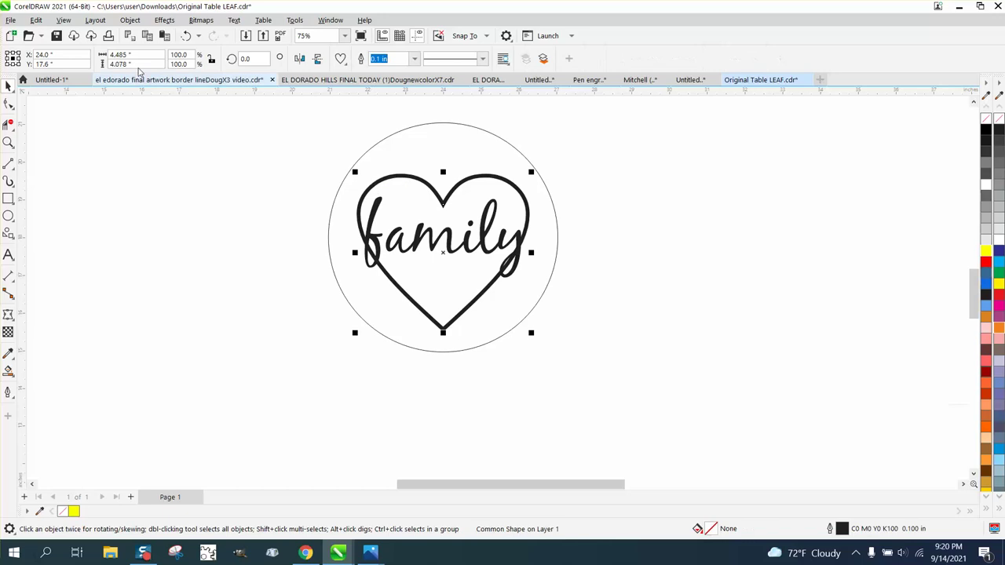
click(131, 21)
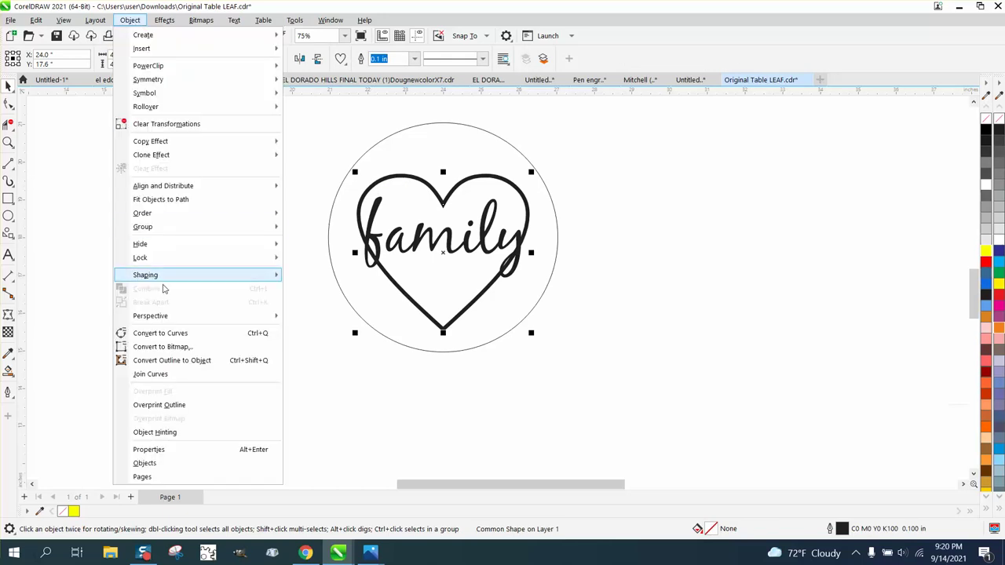
click(172, 335)
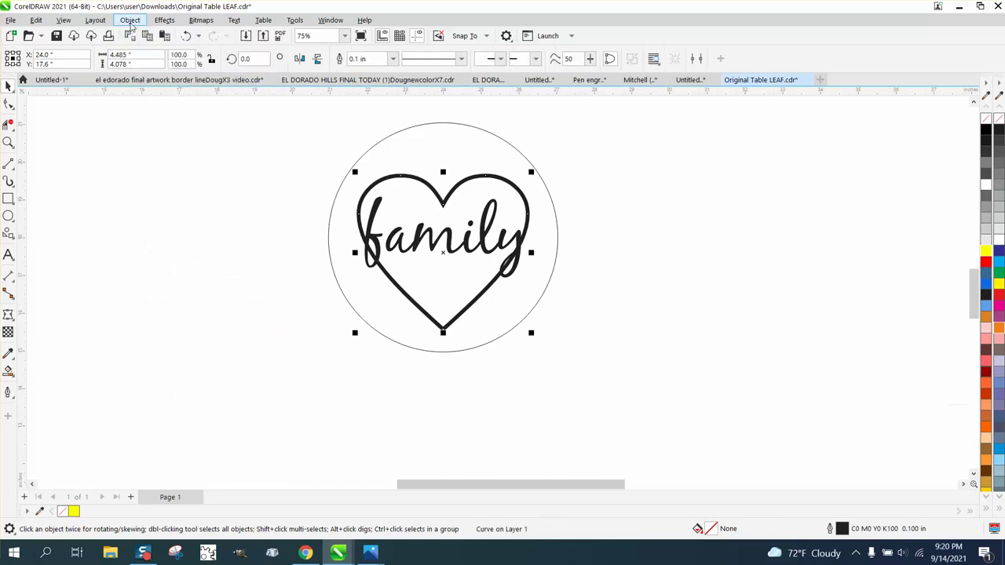
click(131, 21)
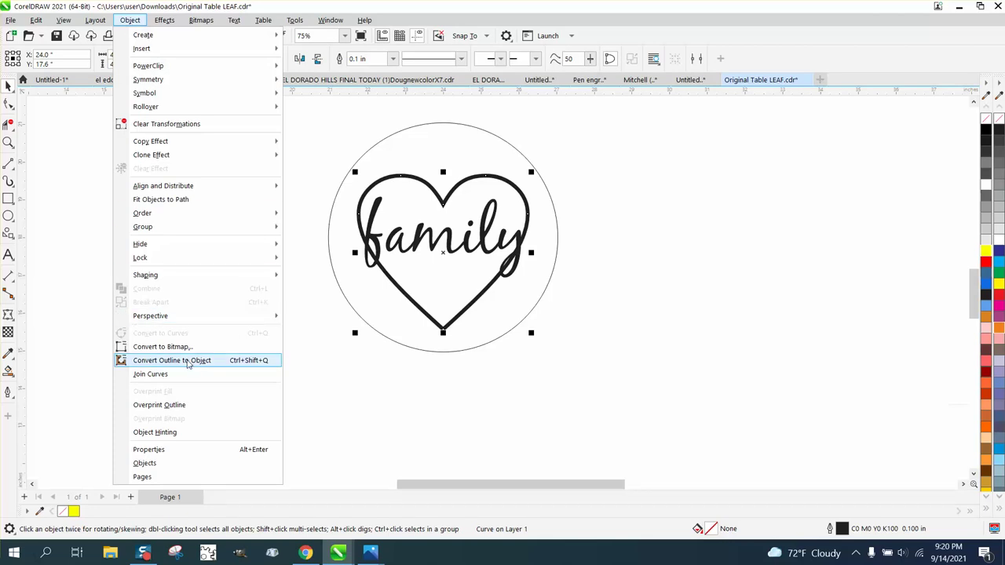
click(184, 361)
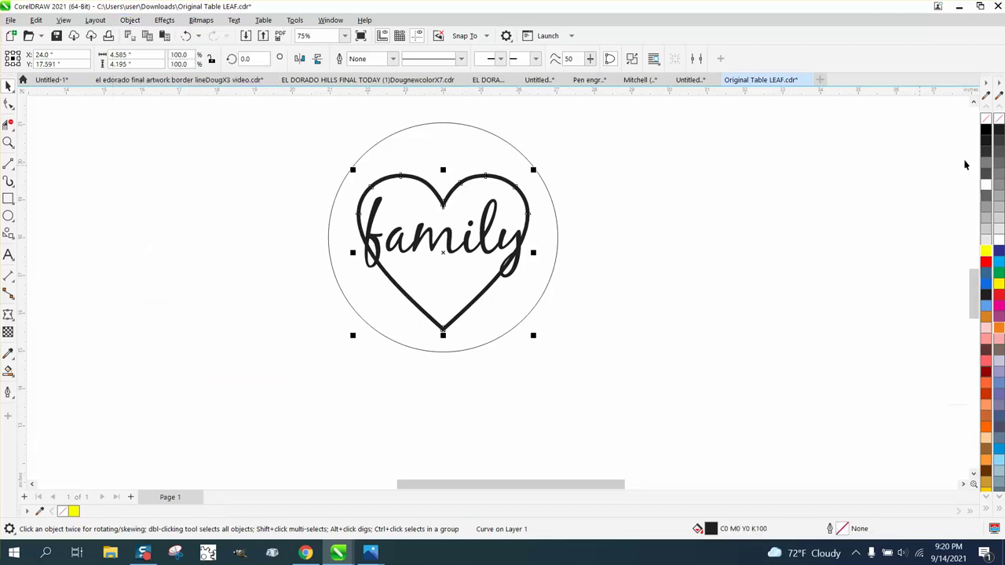
Remove the new heart shape's fill and give it a black outline
click(987, 122)
right_click(986, 130)
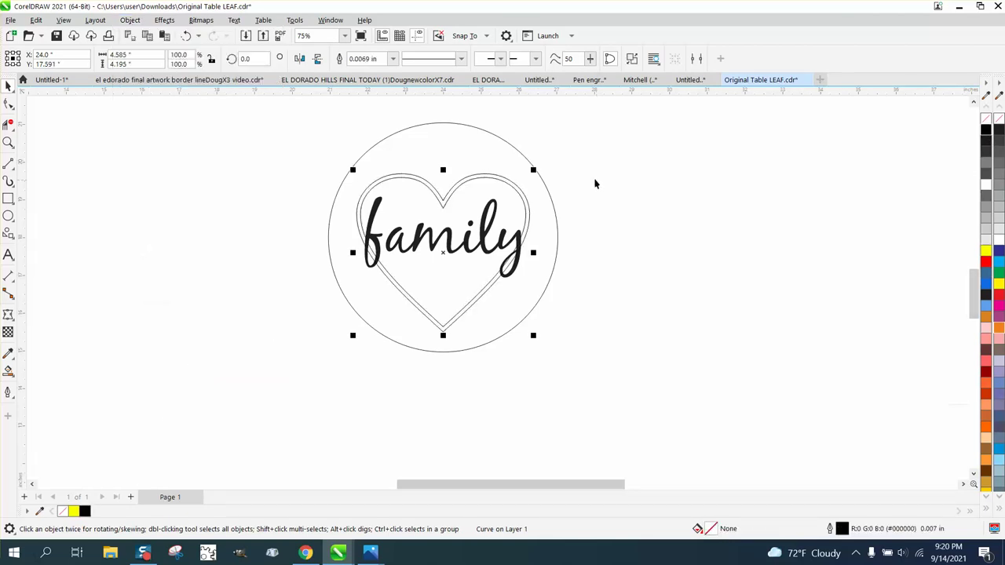
click(8, 143)
scroll(322, 236, down, 3)
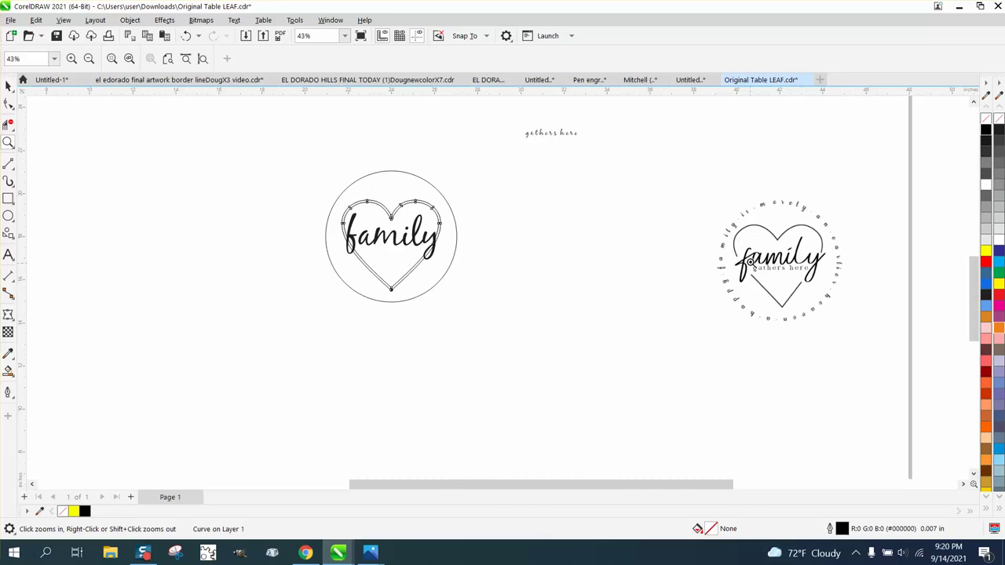
drag(730, 233, 826, 303)
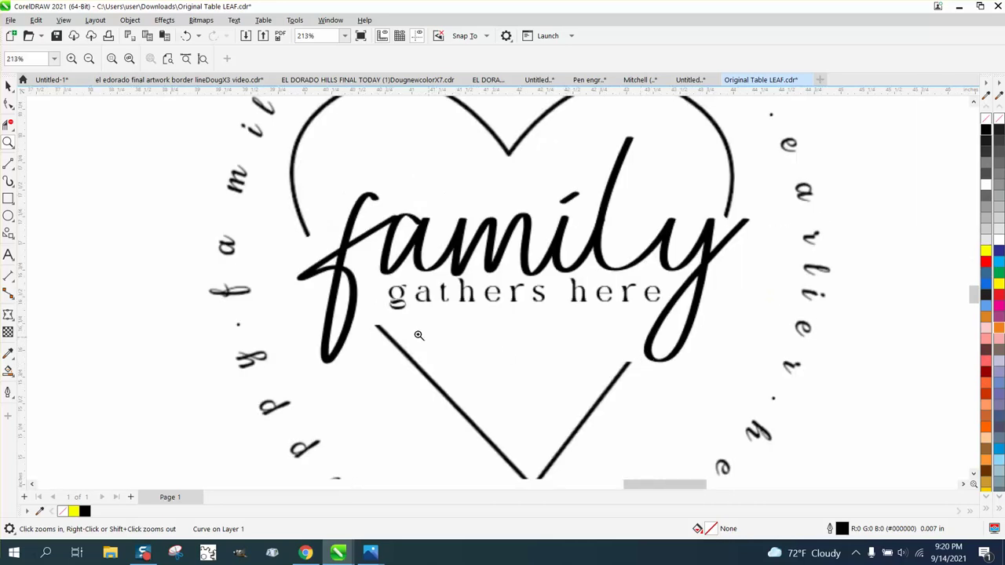
scroll(656, 217, down, 5)
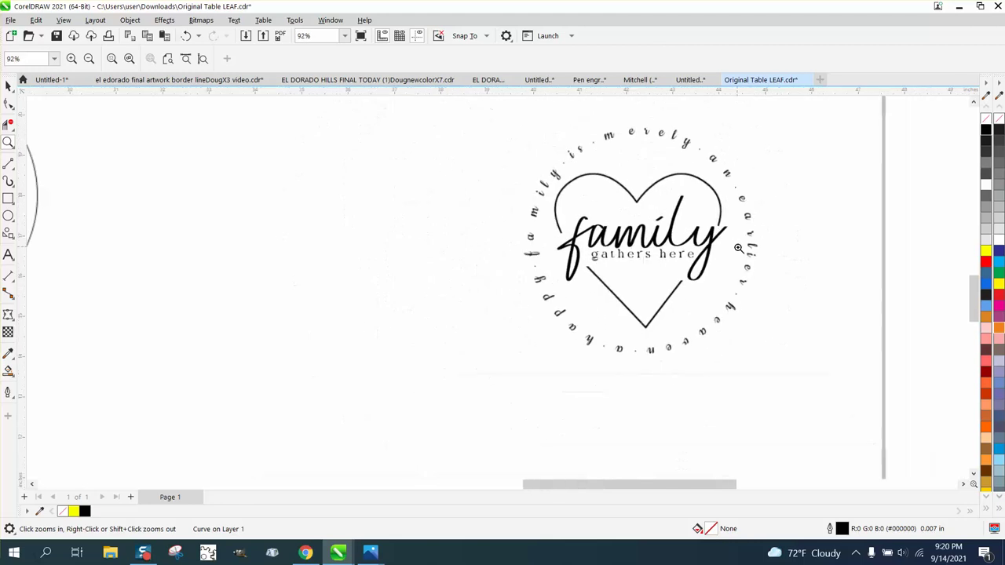
Draw four cut lines across the heart: lower left, lower right, beside the y and f
drag(243, 175, 480, 308)
click(7, 163)
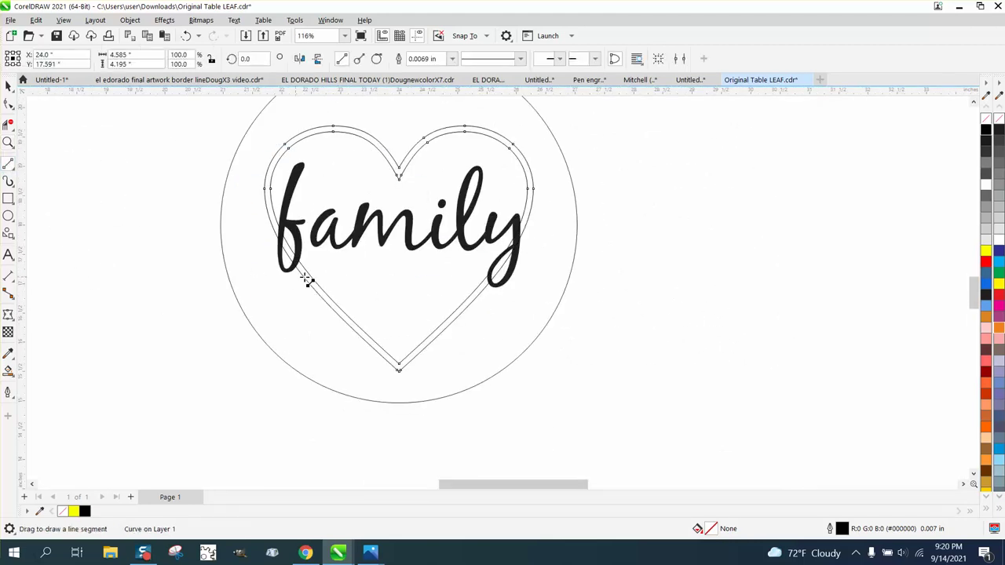
drag(315, 265, 271, 305)
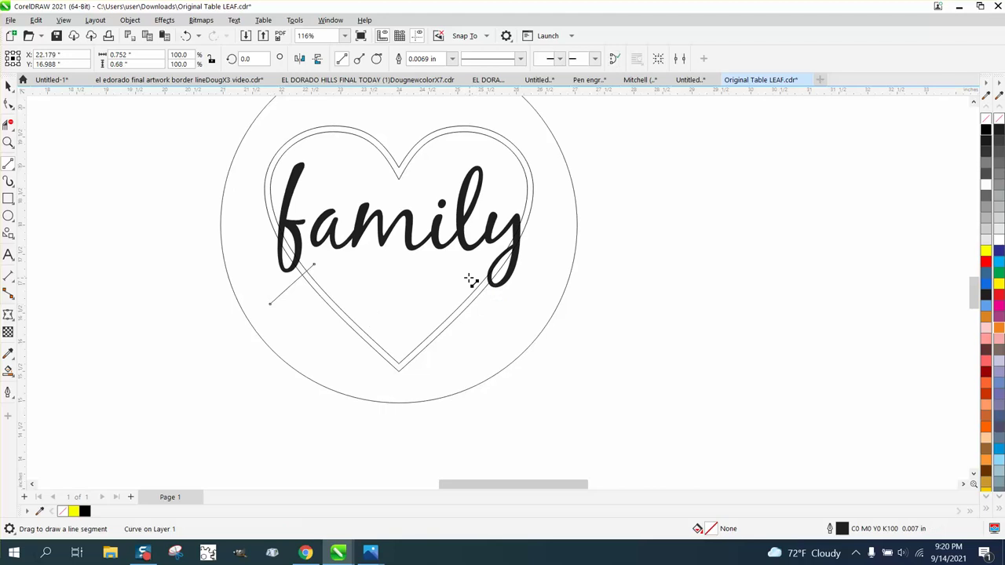
drag(469, 277, 497, 306)
drag(541, 217, 519, 199)
mouse_move(280, 190)
mouse_down()
mouse_move(259, 231)
mouse_move(258, 220)
mouse_up()
key(Delete)
Set the nudge distance to 7 in
click(11, 86)
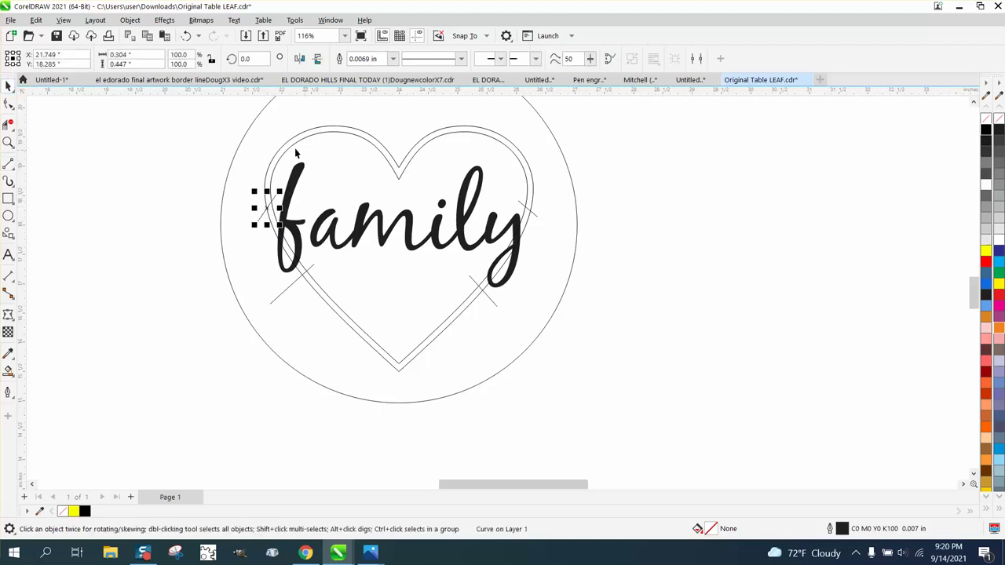
click(238, 147)
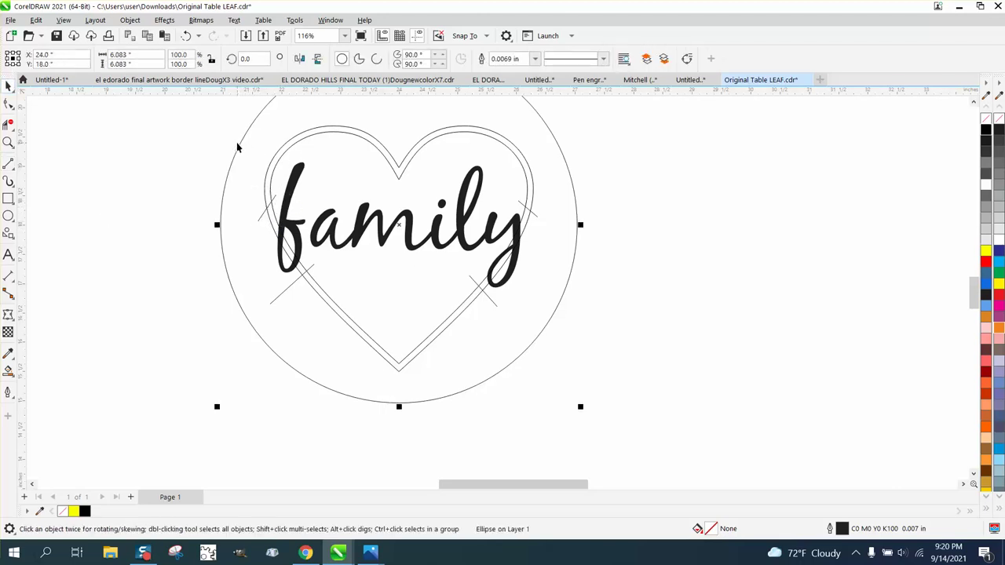
click(183, 148)
click(420, 59)
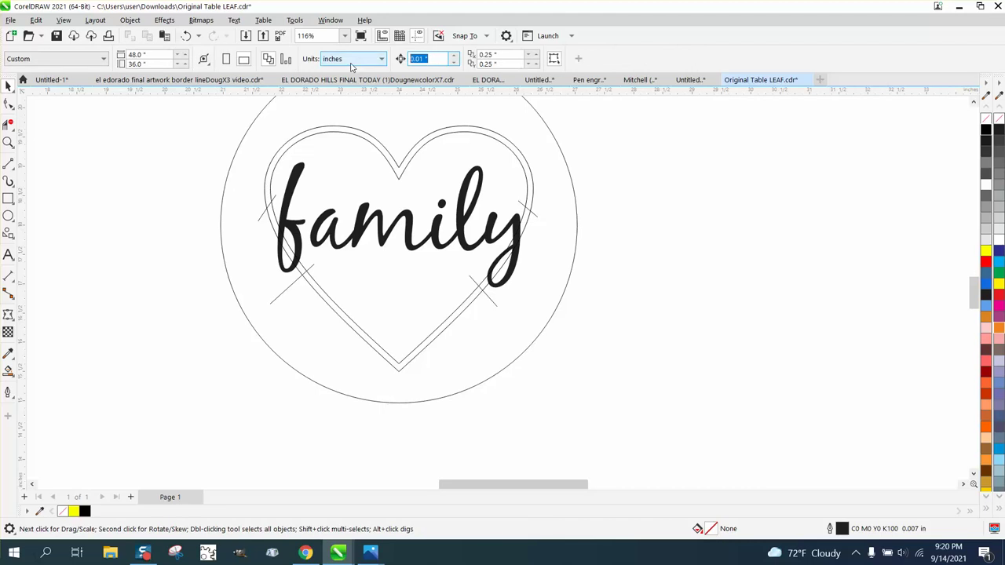
text(7)
Smart Fill the heart's top arch and bottom V, nudging each 7 in right
click(9, 370)
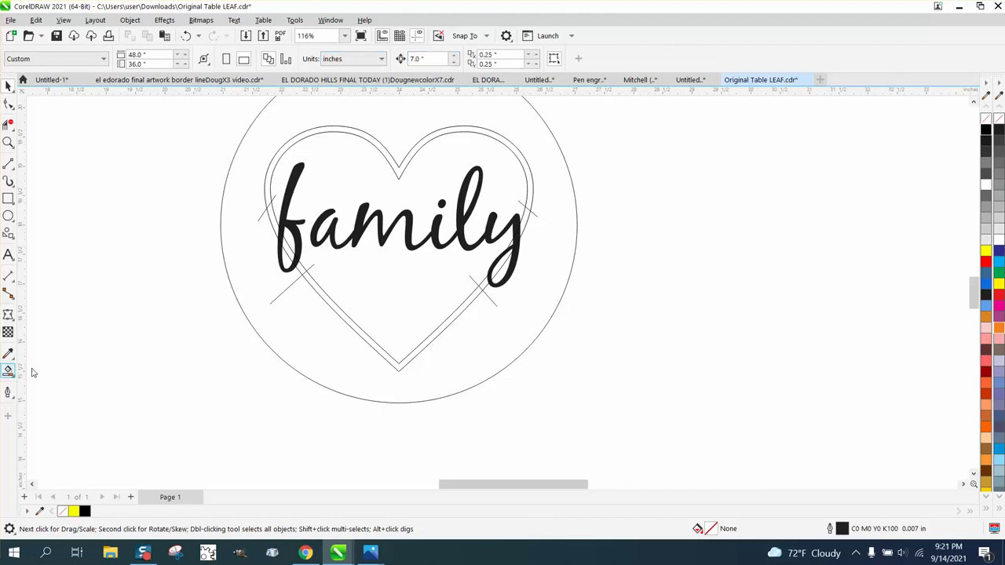
click(266, 199)
key(Right)
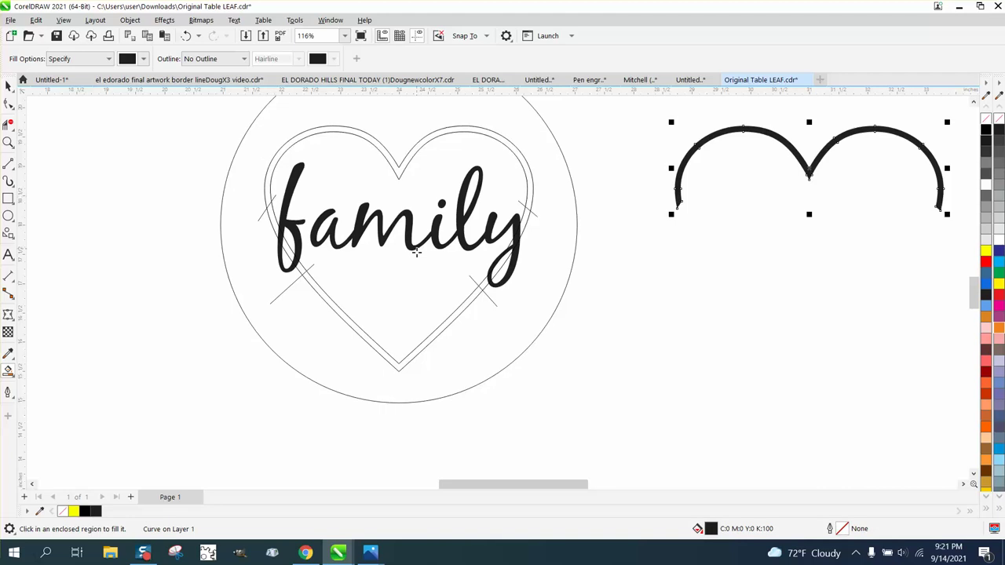
click(463, 310)
key(Right)
scroll(464, 310, down, 1)
click(7, 87)
Delete the old heart outline and the cut lines inside the circle
click(383, 184)
key(Delete)
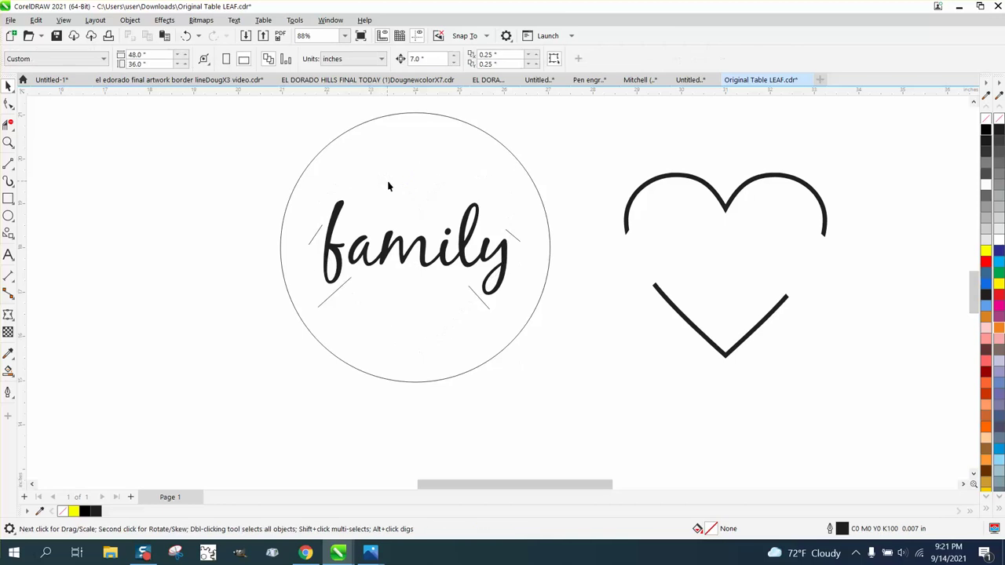
click(314, 238)
key(Delete)
click(332, 291)
key(Delete)
click(482, 303)
key(Delete)
click(516, 245)
click(513, 237)
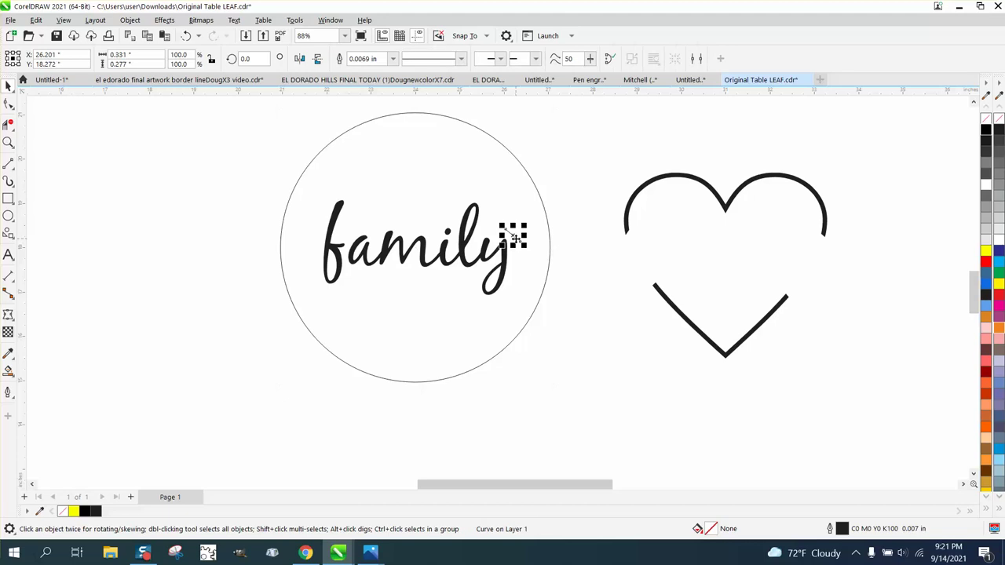
Delete the last cut line and shift 'family' 7 in into the split heart
key(Delete)
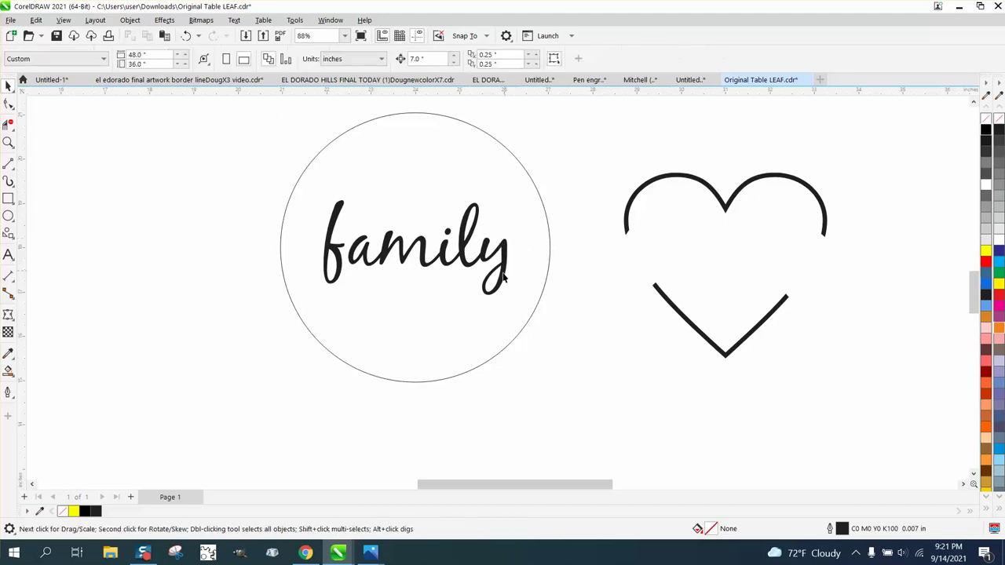
click(453, 267)
key(ctrl+z)
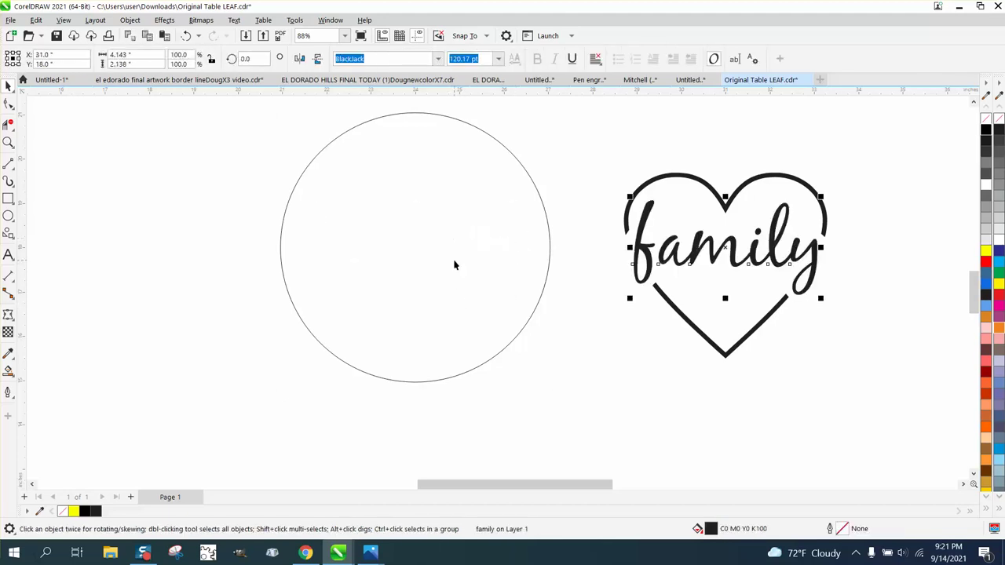
scroll(447, 265, down, 1)
scroll(708, 258, down, 1)
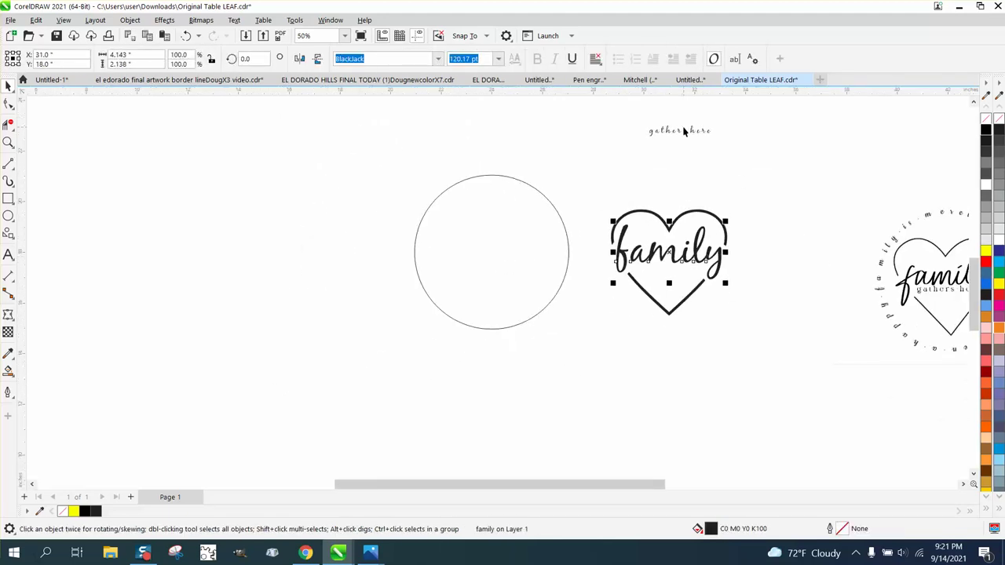
Place 'gathers here' under 'family' and move the saying line beside the circle
drag(683, 131, 666, 267)
scroll(710, 241, down, 2)
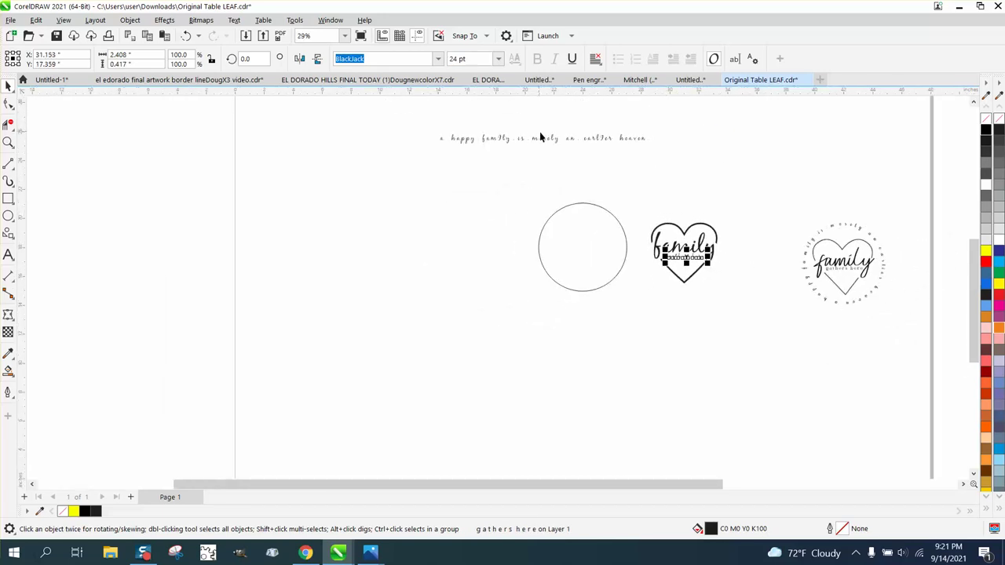
click(534, 161)
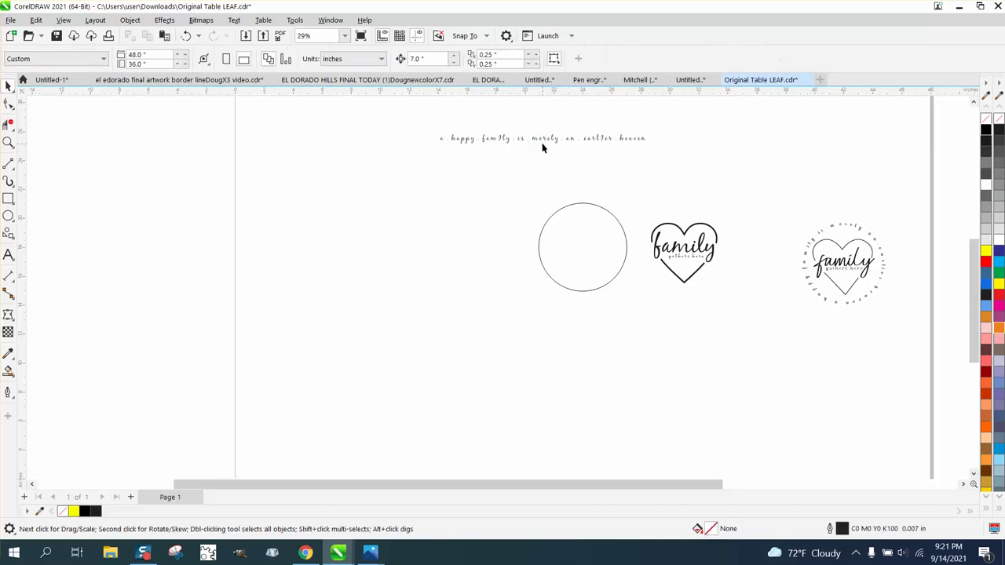
drag(543, 141, 420, 217)
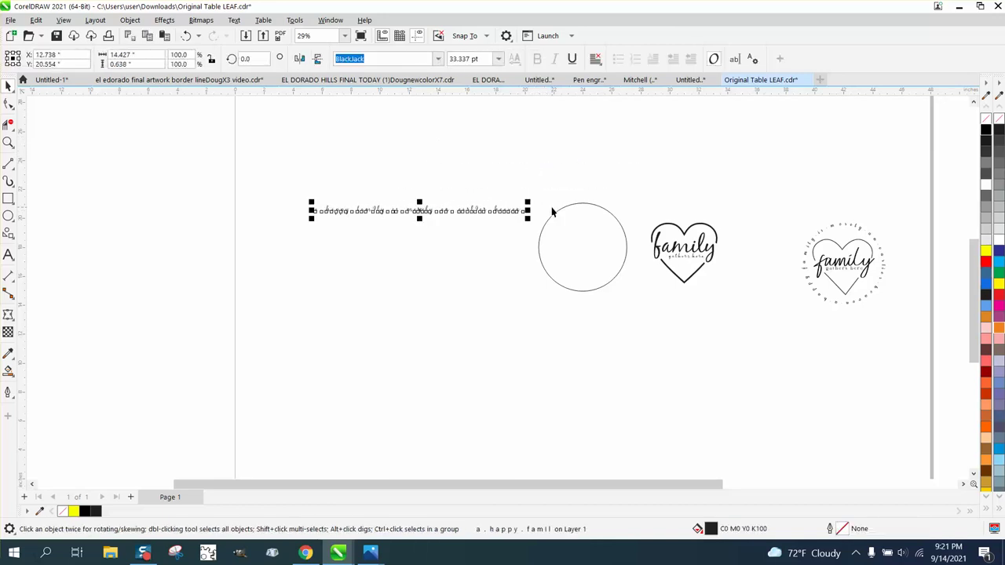
Convert the circle to curves, read its 19.11183 in length in Properties, and select the saying
click(559, 211)
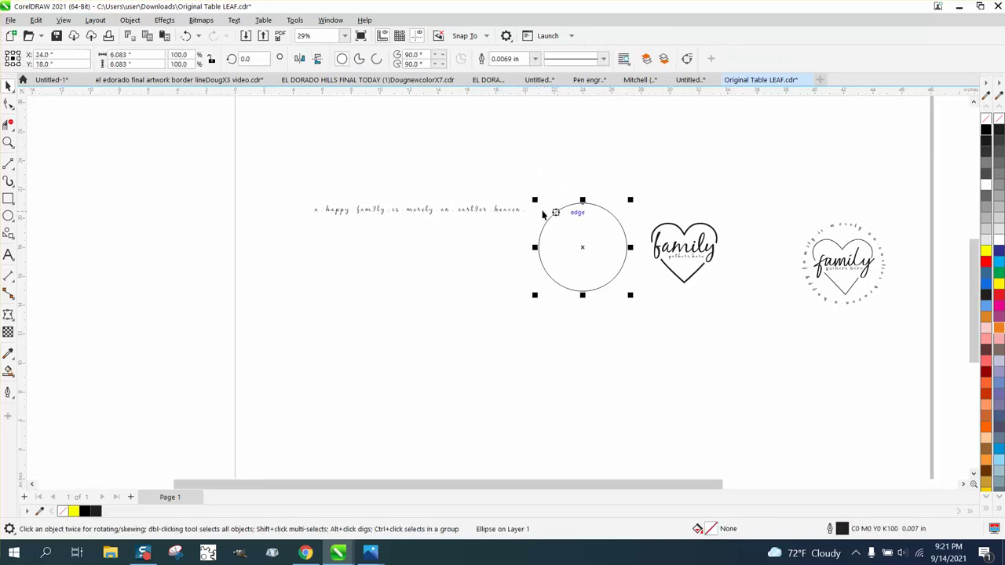
click(131, 20)
click(174, 333)
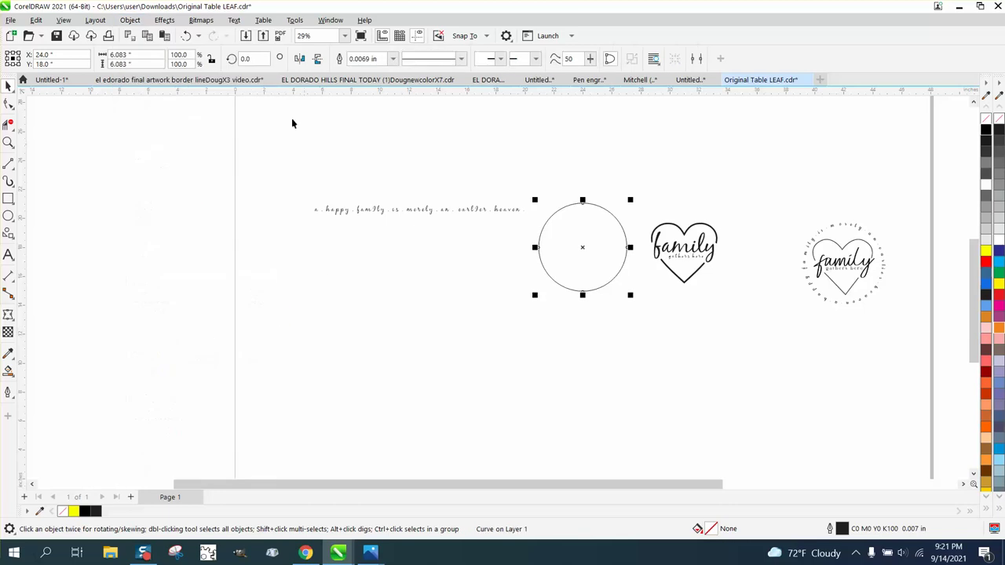
click(330, 20)
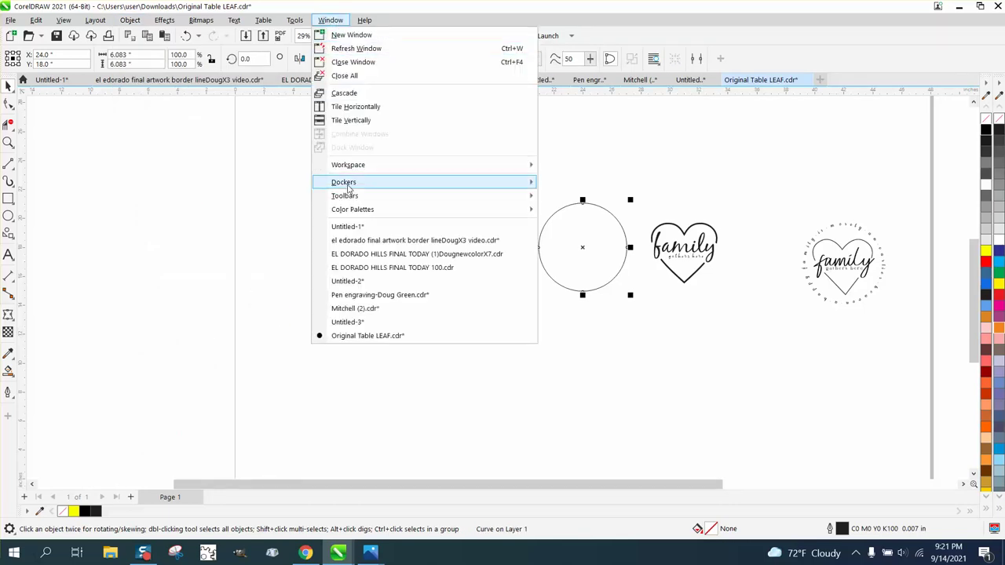
mouse_move(348, 190)
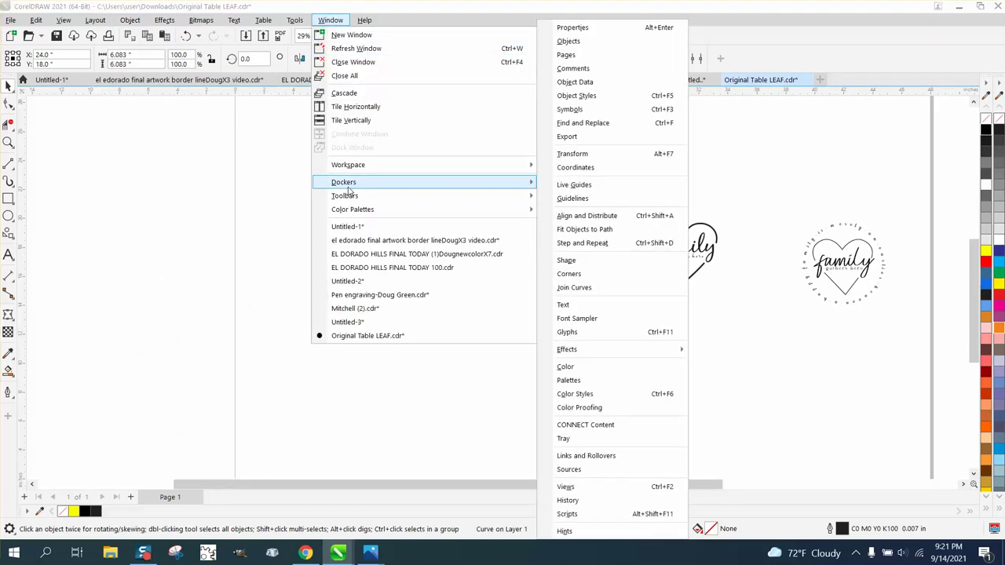
click(566, 30)
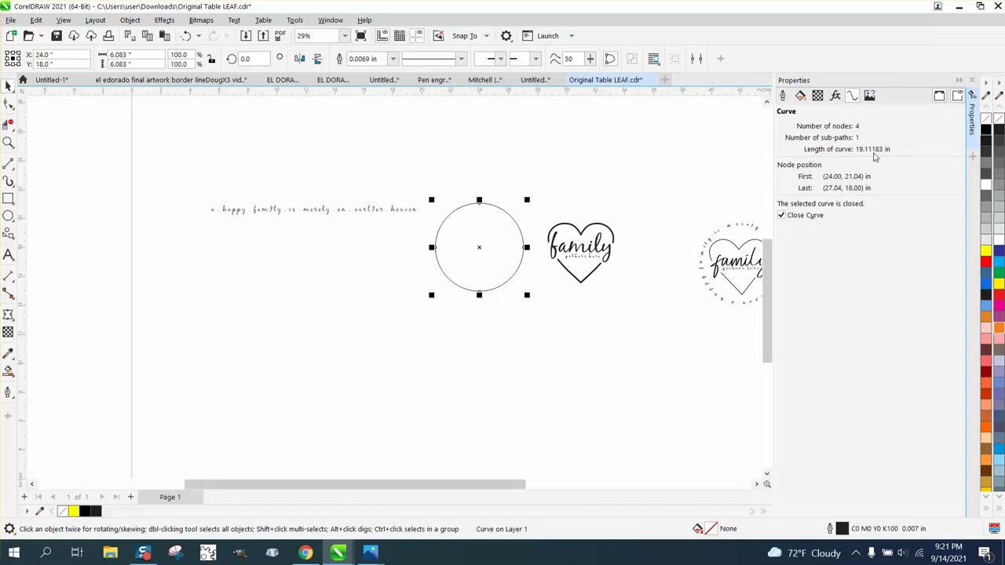
click(355, 213)
click(361, 209)
Set the saying's width to 19.111 in and move it above the circle
click(122, 55)
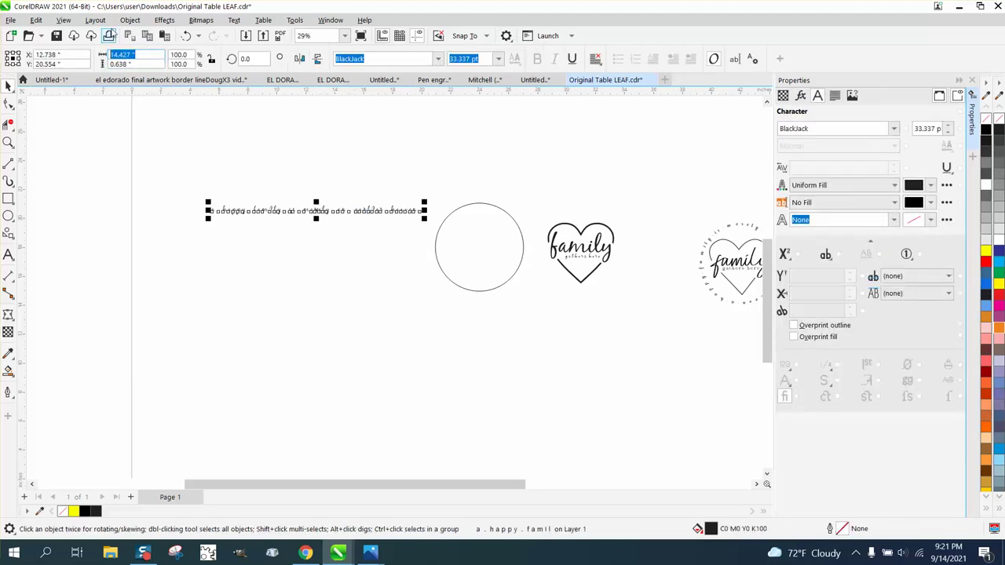
text(19)
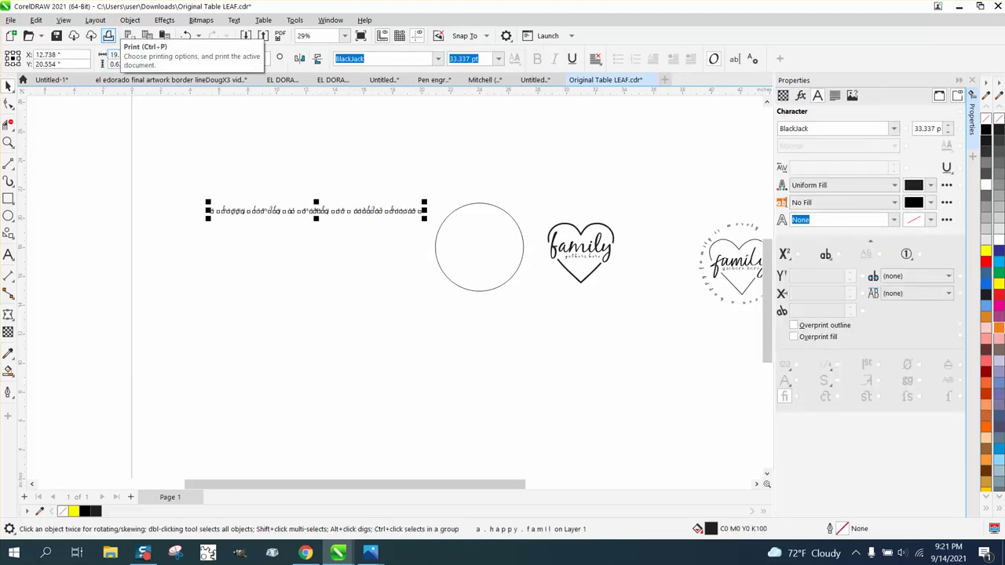
text(.111)
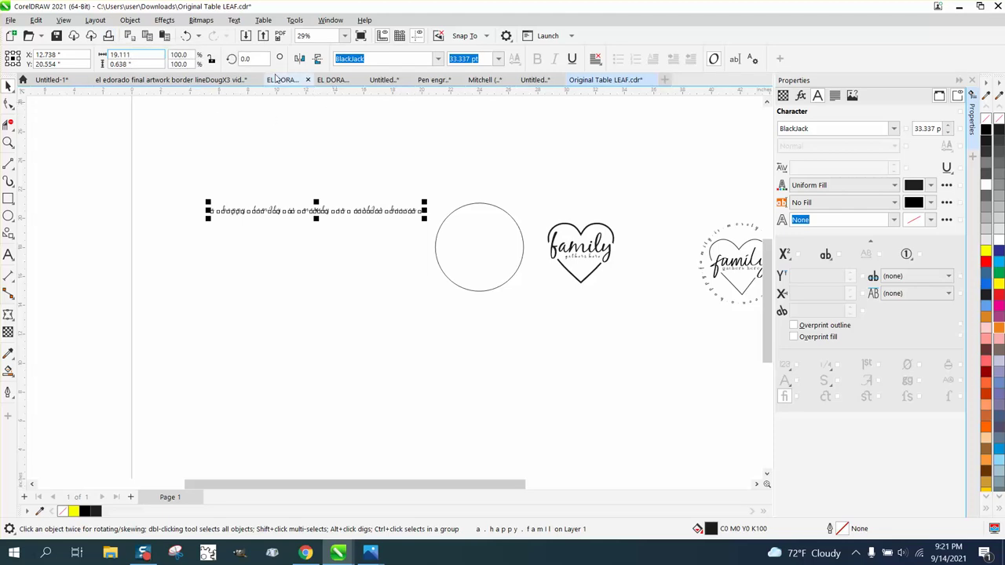
key(Return)
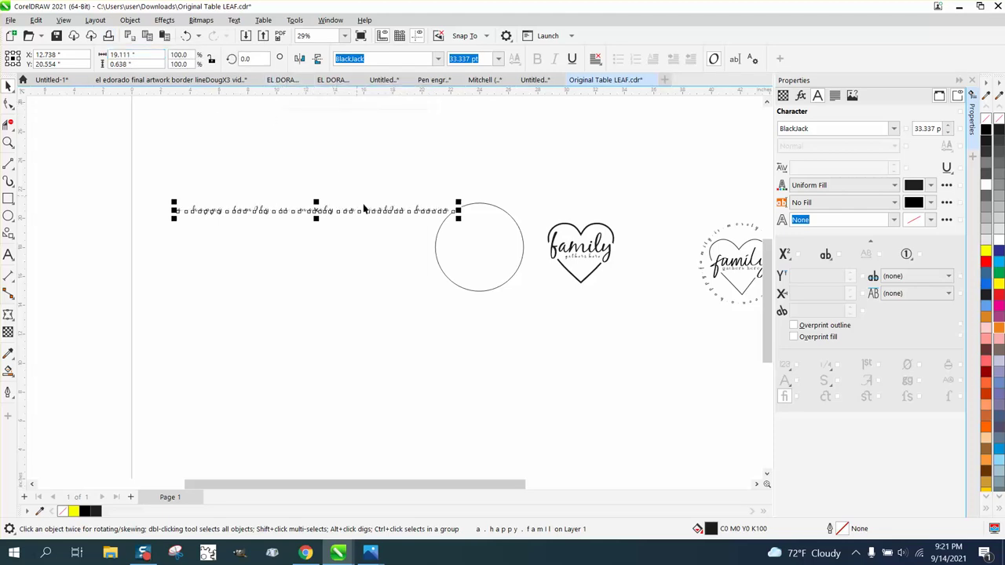
drag(334, 217, 394, 186)
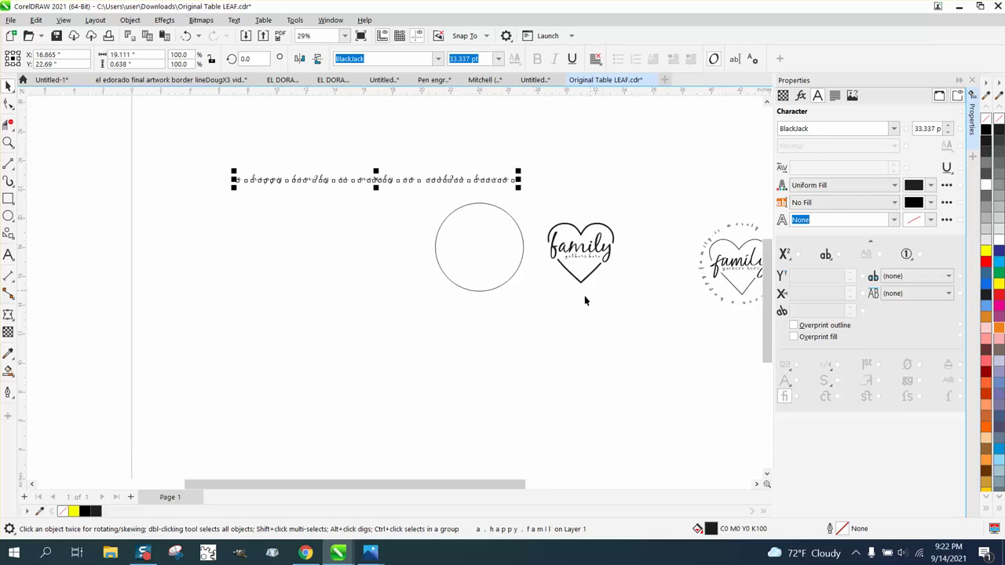
Zoom in to compare the saying's letters with the reference circular logo
click(8, 142)
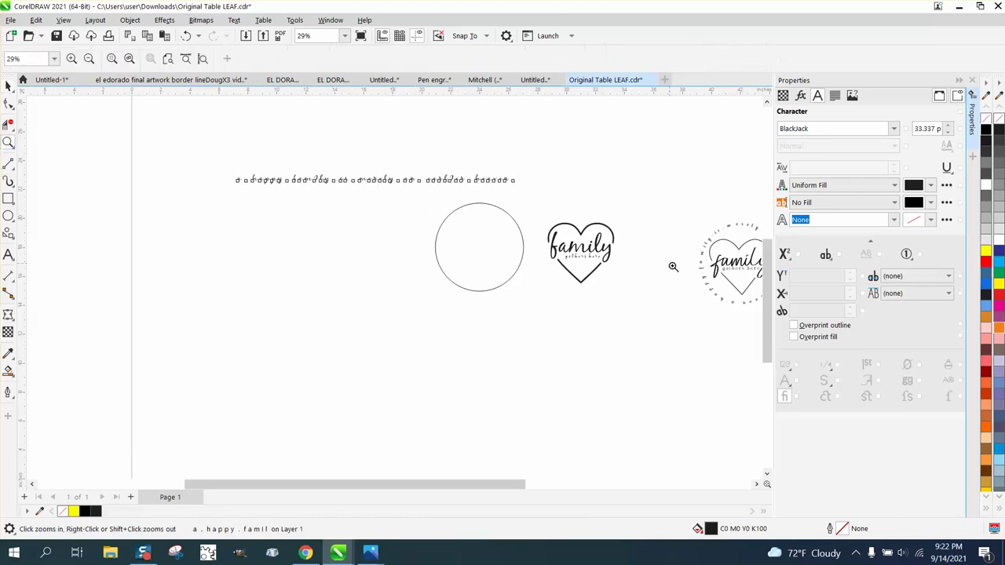
click(693, 287)
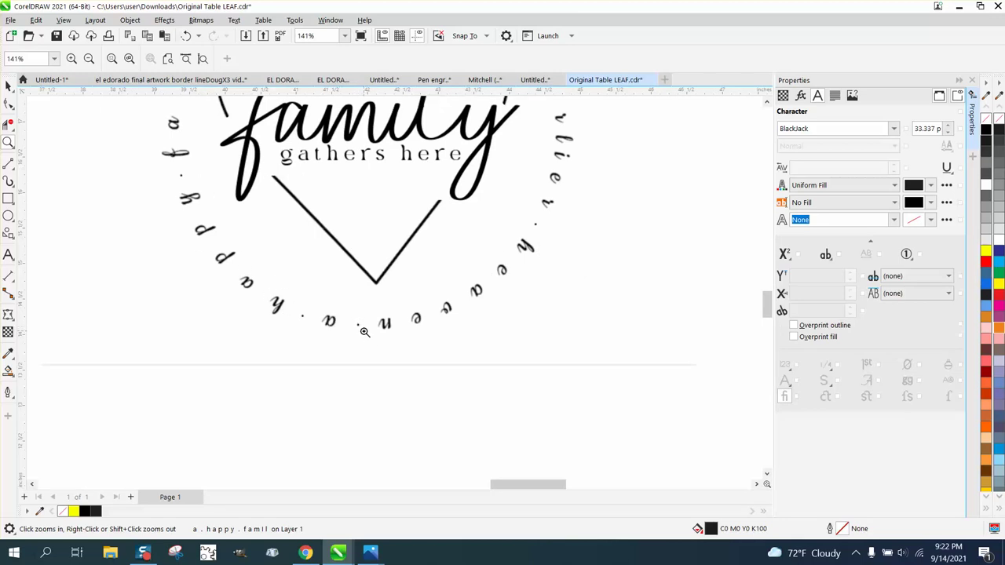
scroll(360, 327, down, 5)
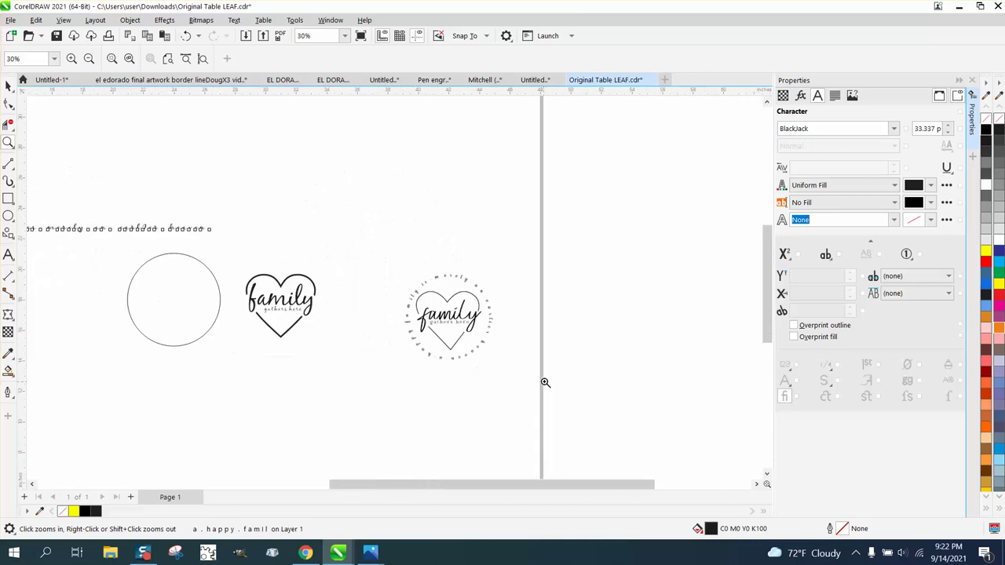
scroll(311, 271, down, 1)
drag(39, 220, 294, 271)
scroll(295, 271, down, 1)
scroll(417, 273, down, 3)
scroll(417, 273, down, 2)
scroll(417, 276, down, 1)
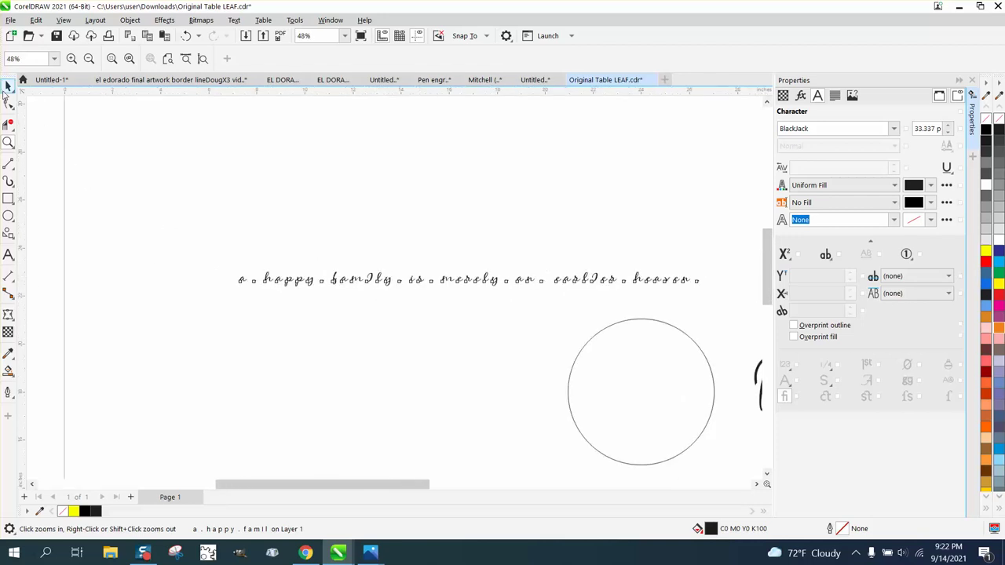
Drag a spare straight copy of the saying higher up above the original
click(7, 86)
click(361, 271)
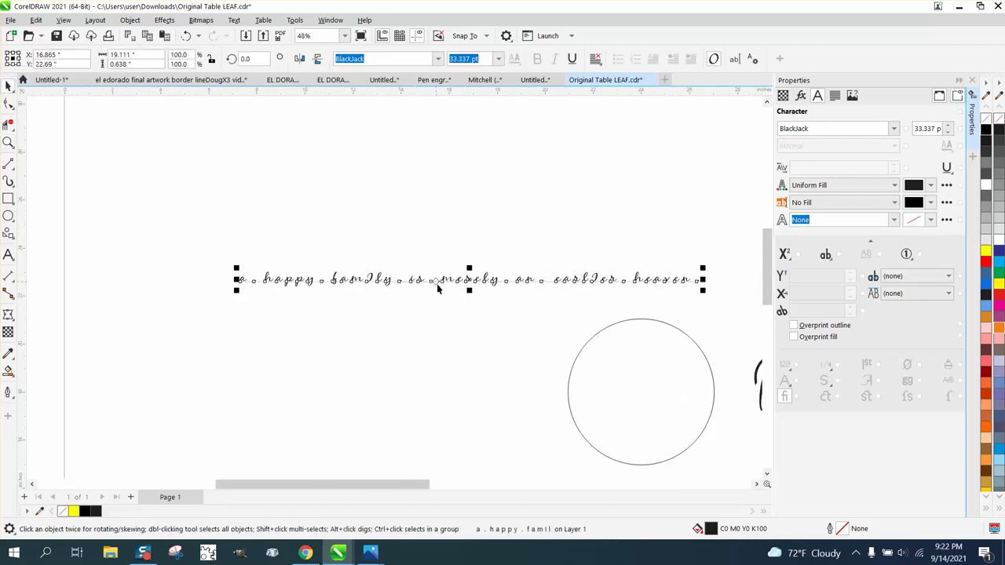
drag(438, 285, 381, 250)
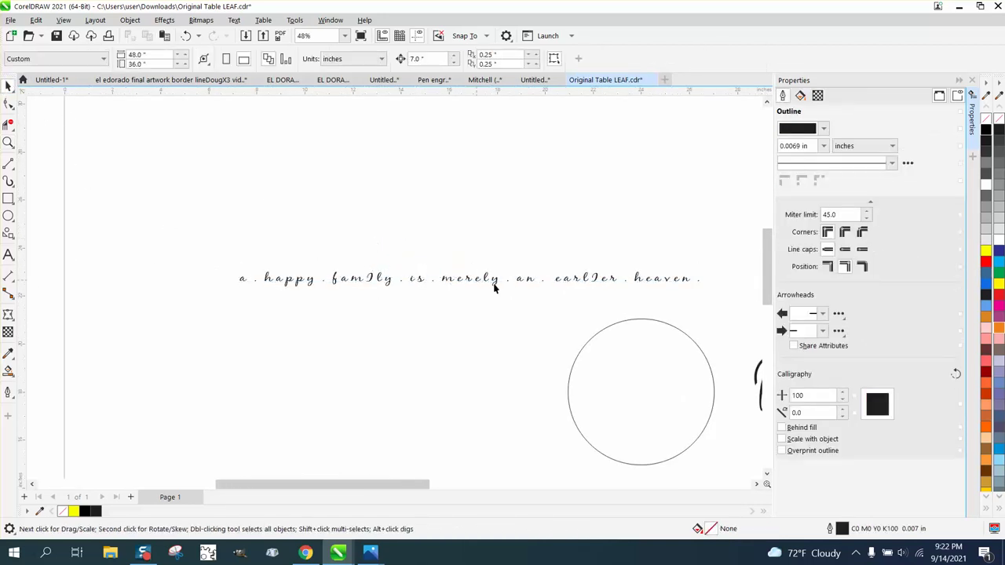
drag(486, 281, 460, 240)
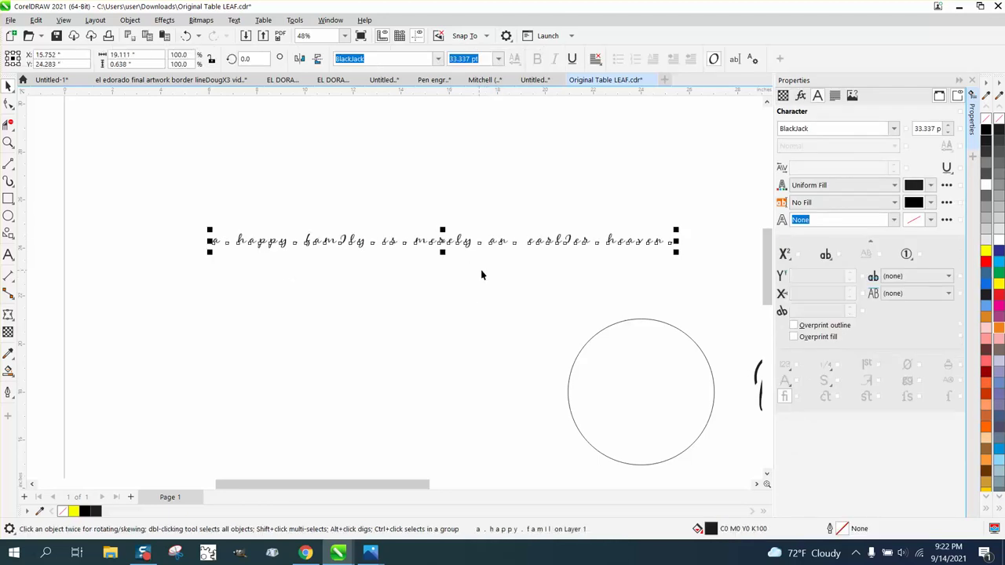
drag(461, 256, 420, 181)
Fit the original saying to the circle with Fit Text to Path
click(440, 245)
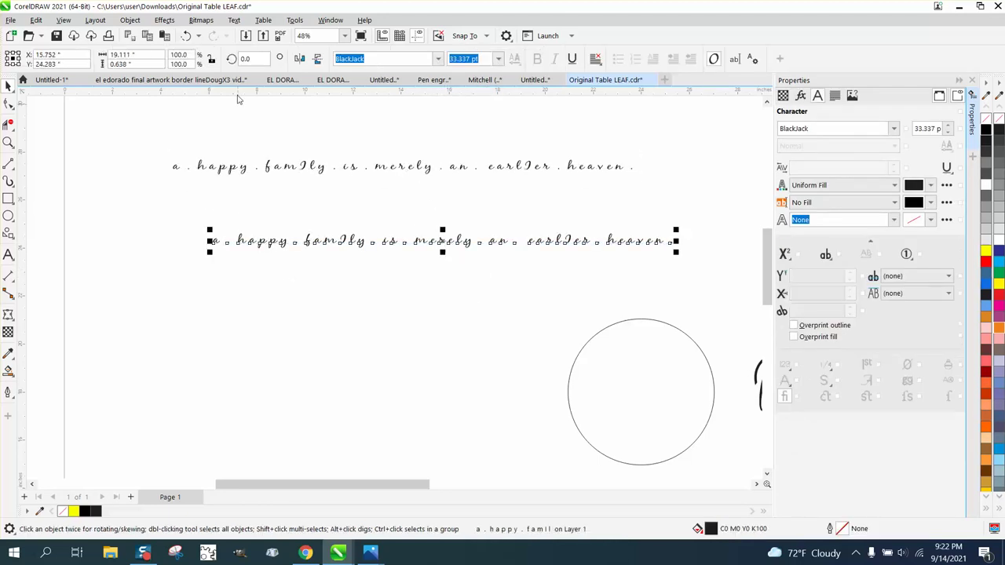
click(234, 20)
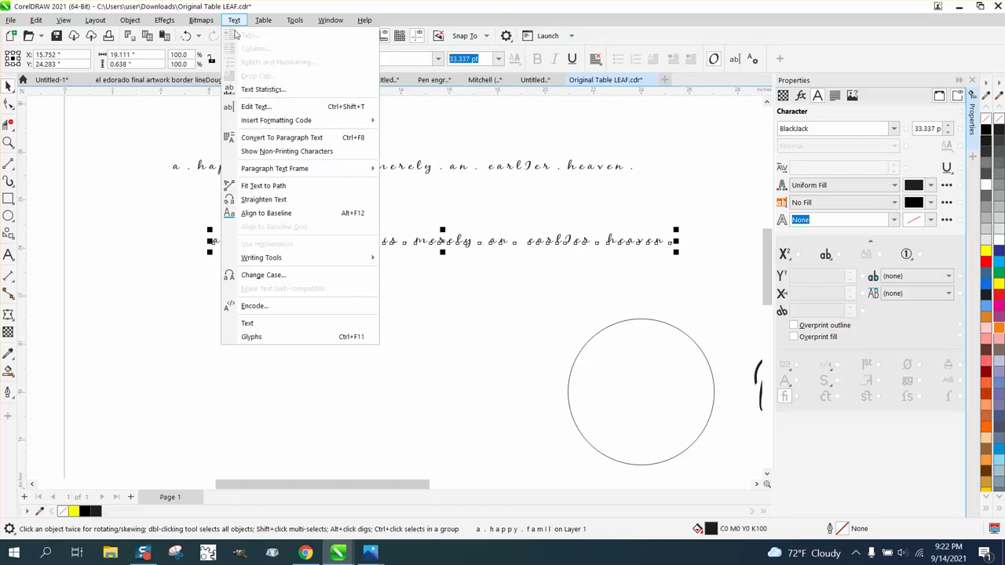
click(263, 185)
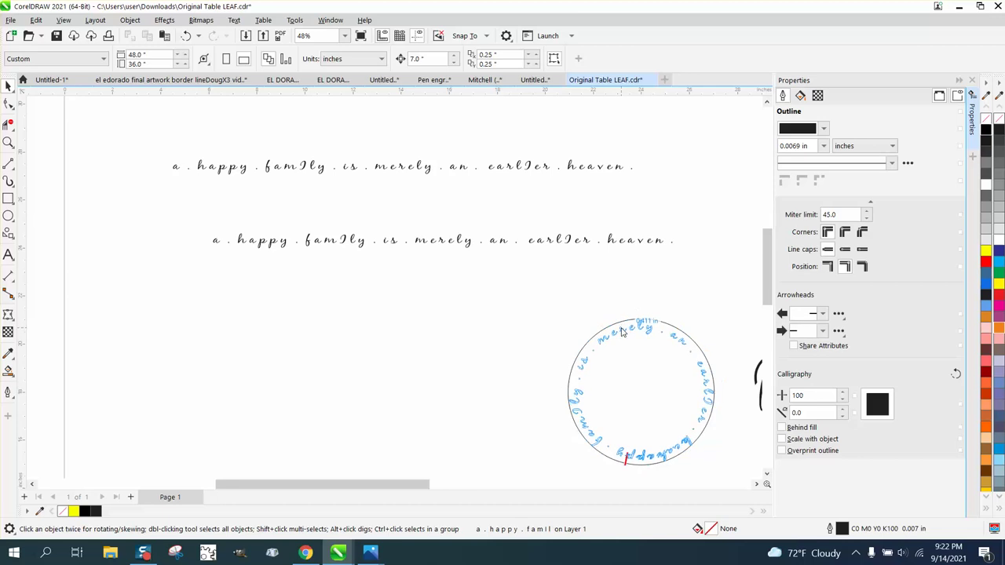
click(620, 327)
Select the text-on-path object around the circle and undo the fit twice
click(8, 142)
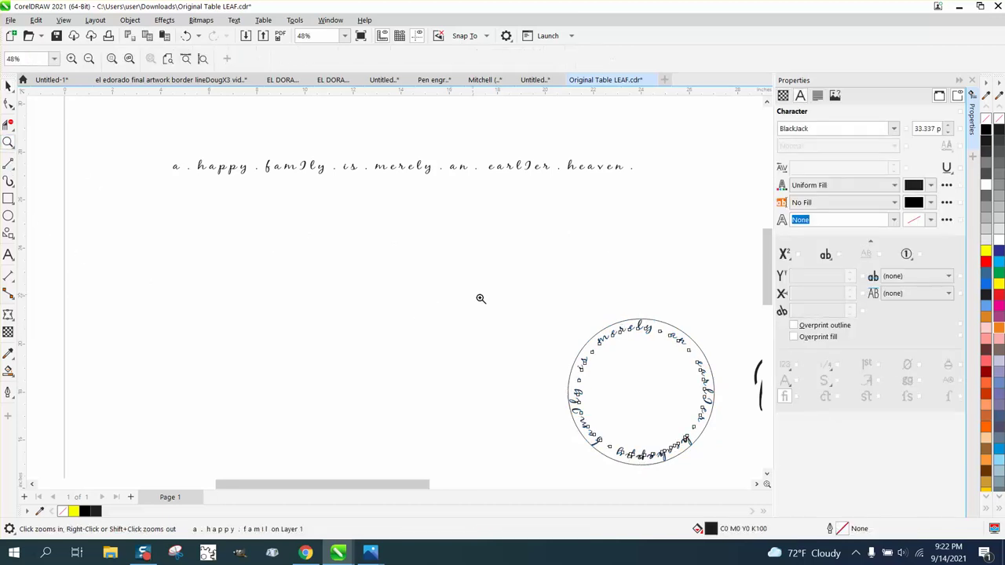
drag(525, 300, 734, 477)
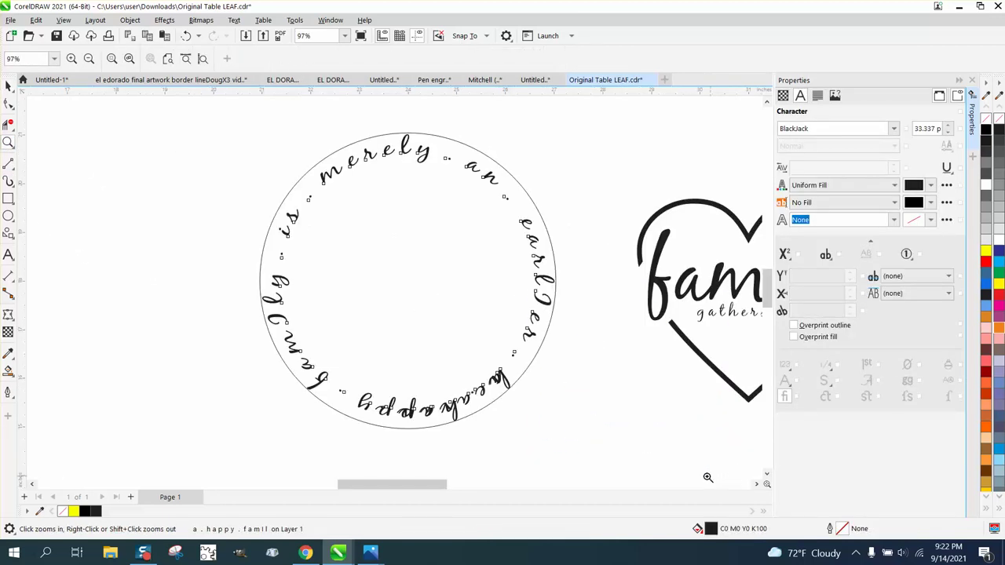
click(8, 85)
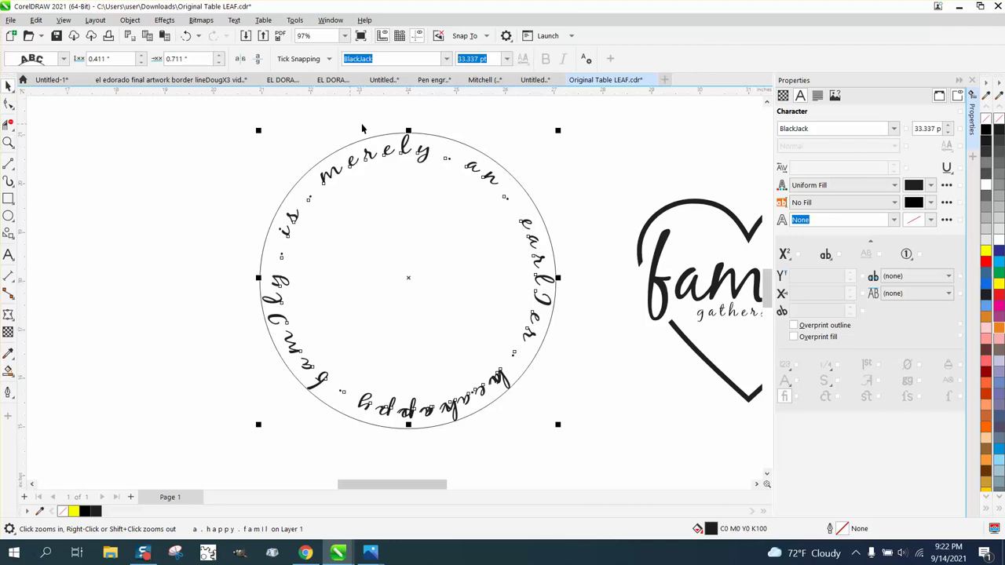
click(520, 153)
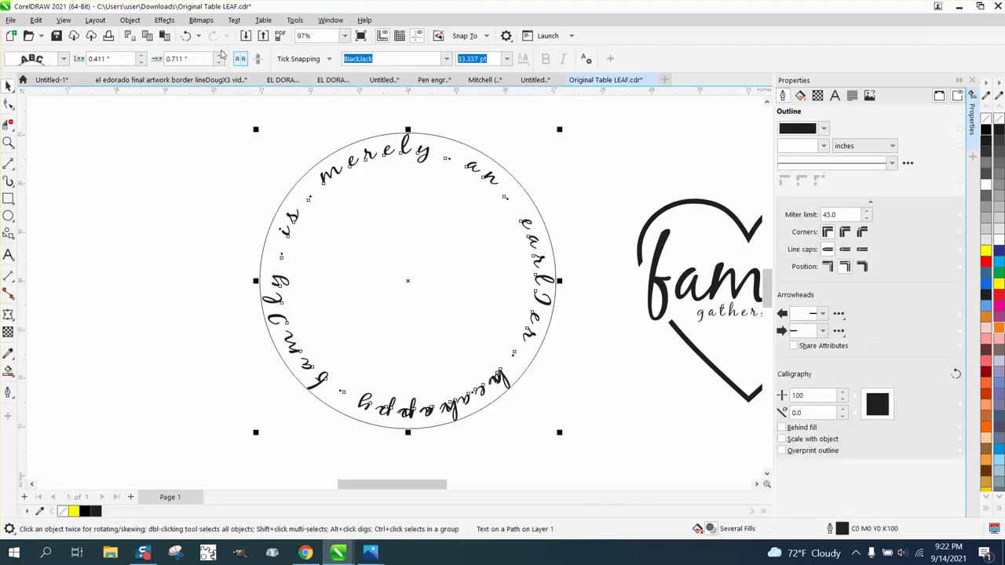
click(187, 35)
click(186, 35)
Move the straight saying down slightly above the circle and reselect it
scroll(487, 265, down, 2)
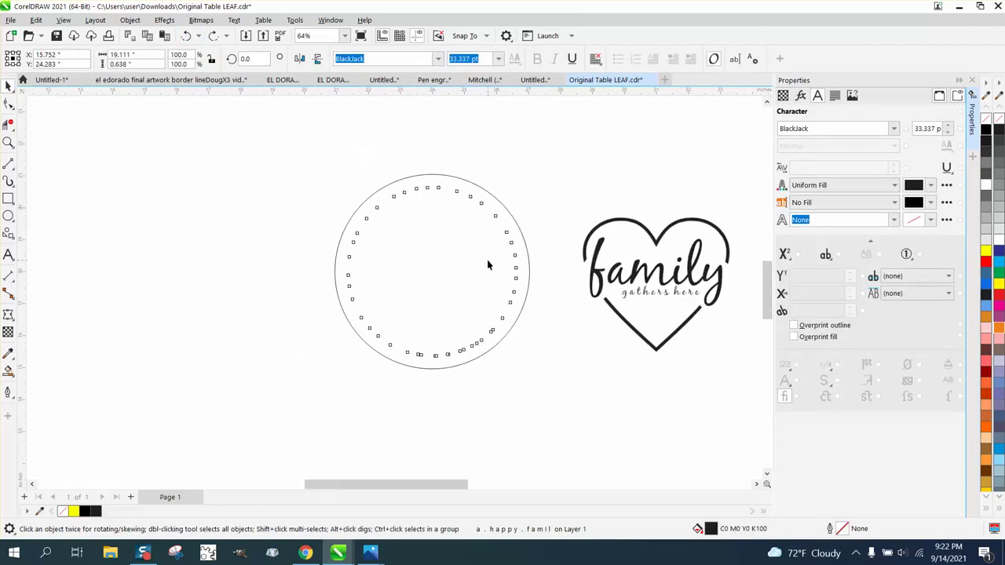
scroll(488, 266, down, 2)
drag(305, 151, 307, 175)
click(454, 212)
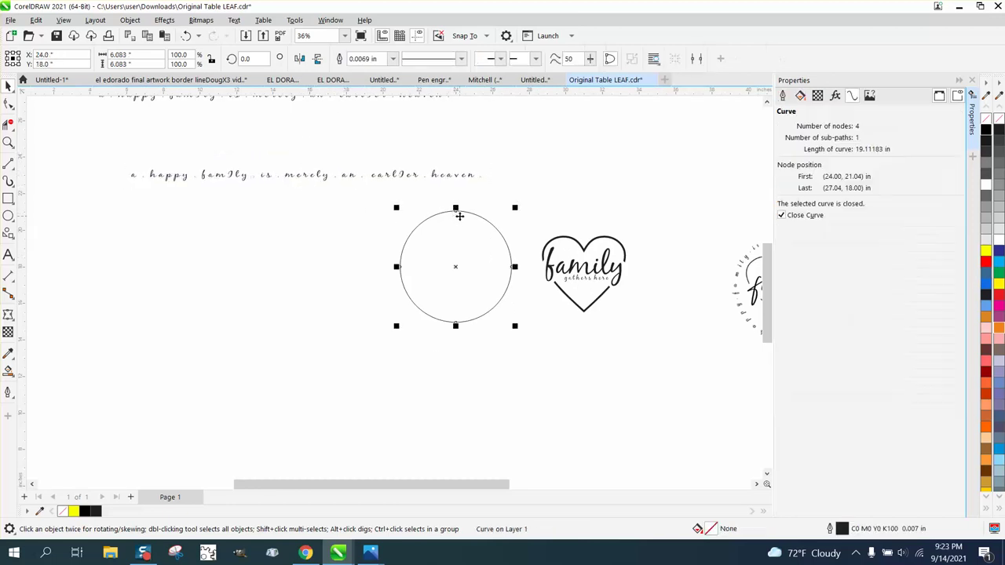
click(364, 177)
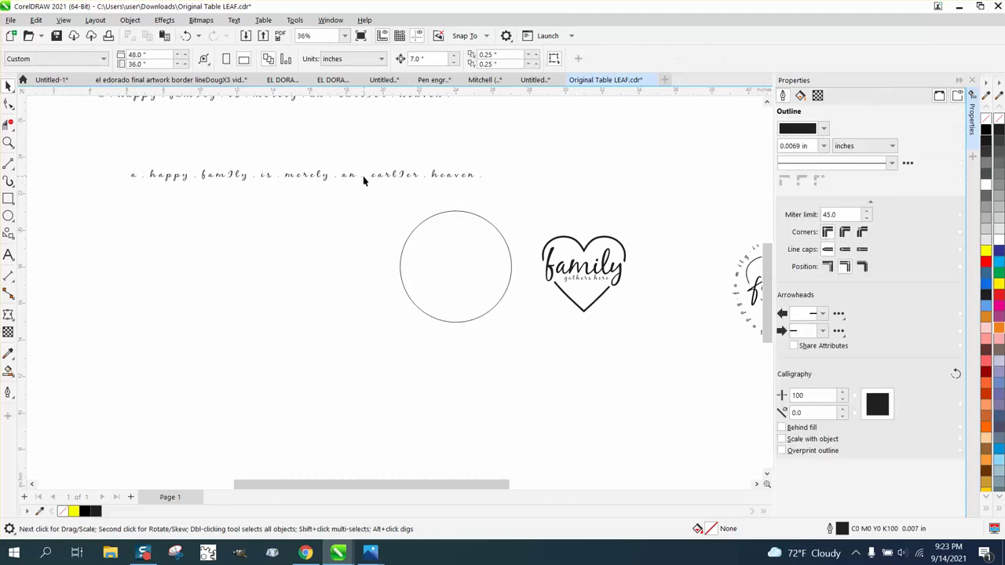
click(363, 175)
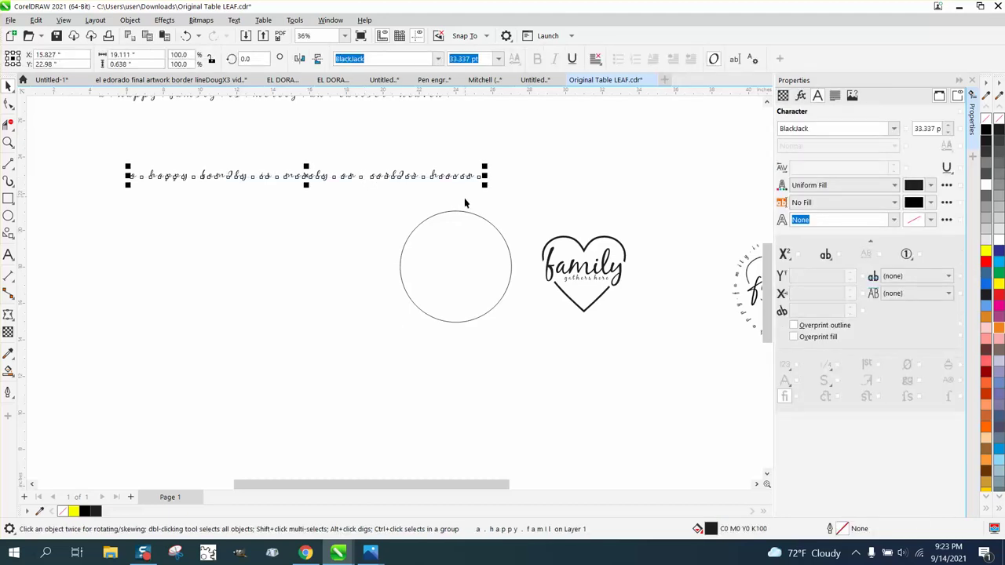
Undo an accidental circle move, then fit the saying to the circle path from its top
drag(466, 218, 380, 230)
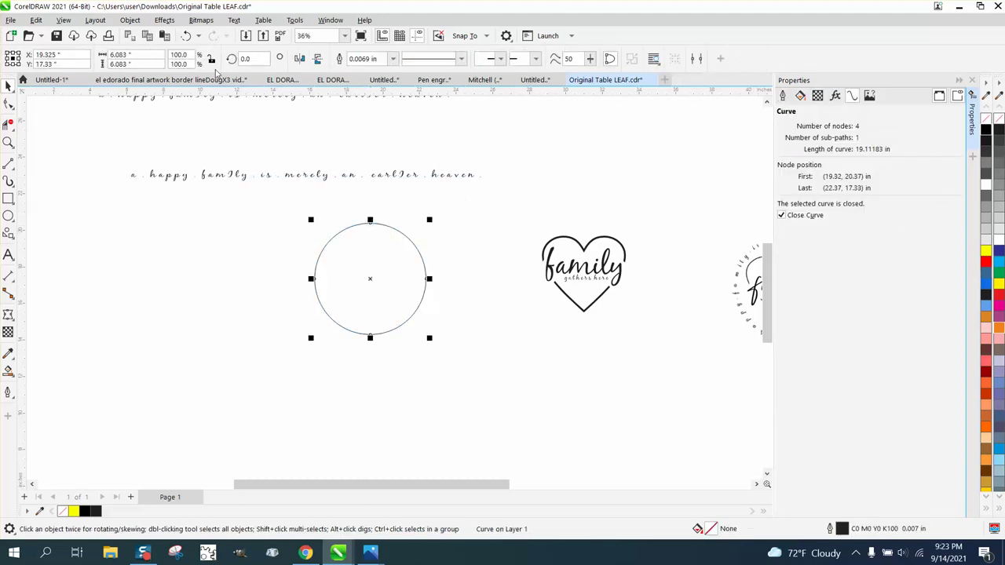
click(185, 36)
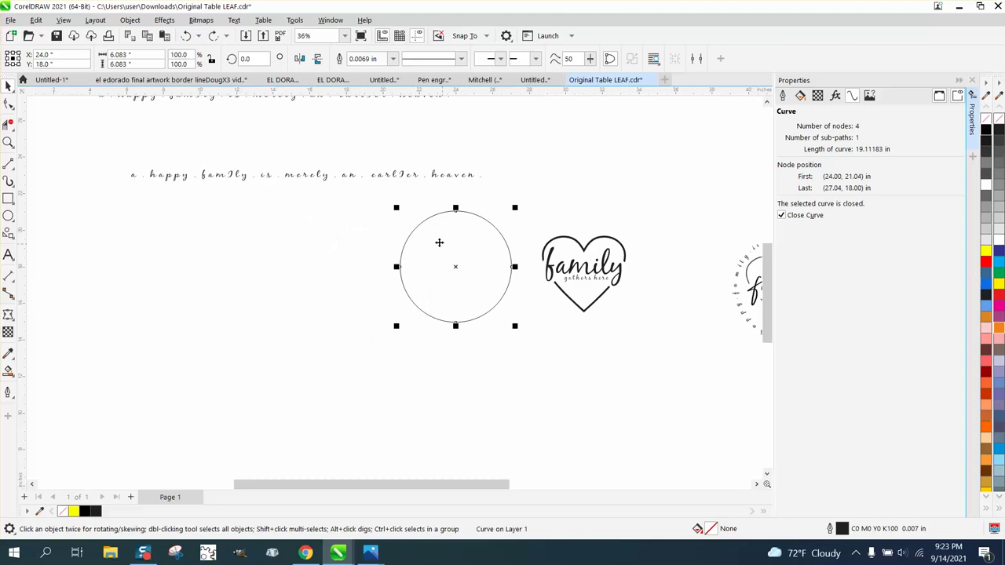
click(307, 178)
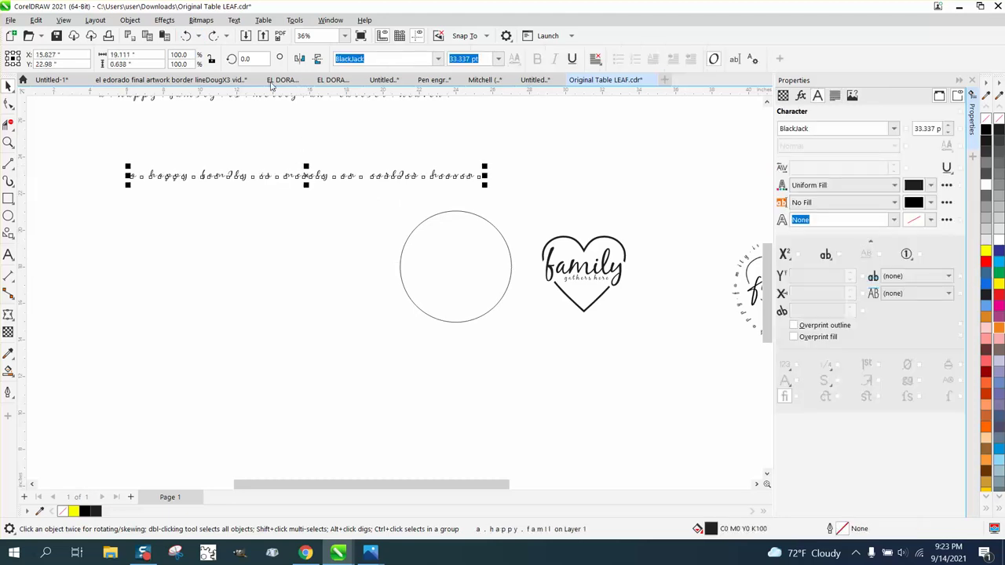
click(234, 20)
click(276, 196)
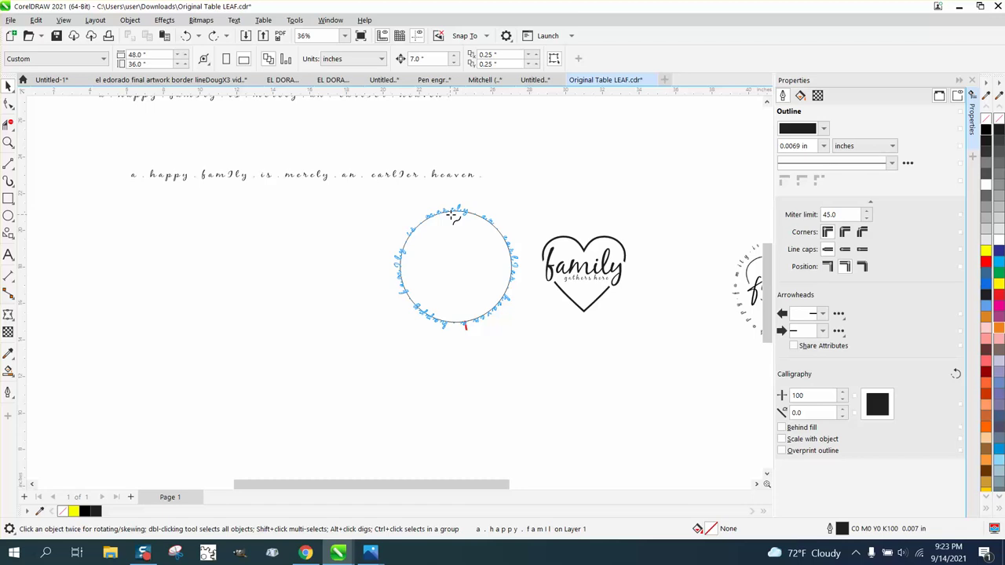
click(452, 213)
Zoom in on the circular text, including its bottom, to inspect the fit
click(9, 143)
drag(387, 203, 548, 342)
drag(390, 434, 393, 435)
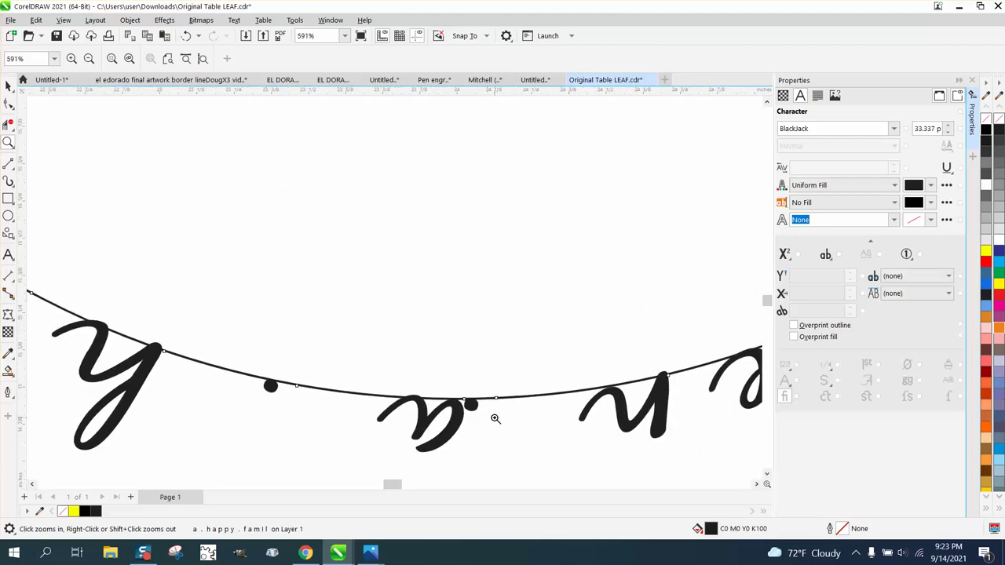
Nudge the letter 'a' left and the dot right along the bottom of the circular saying
scroll(450, 383, down, 1)
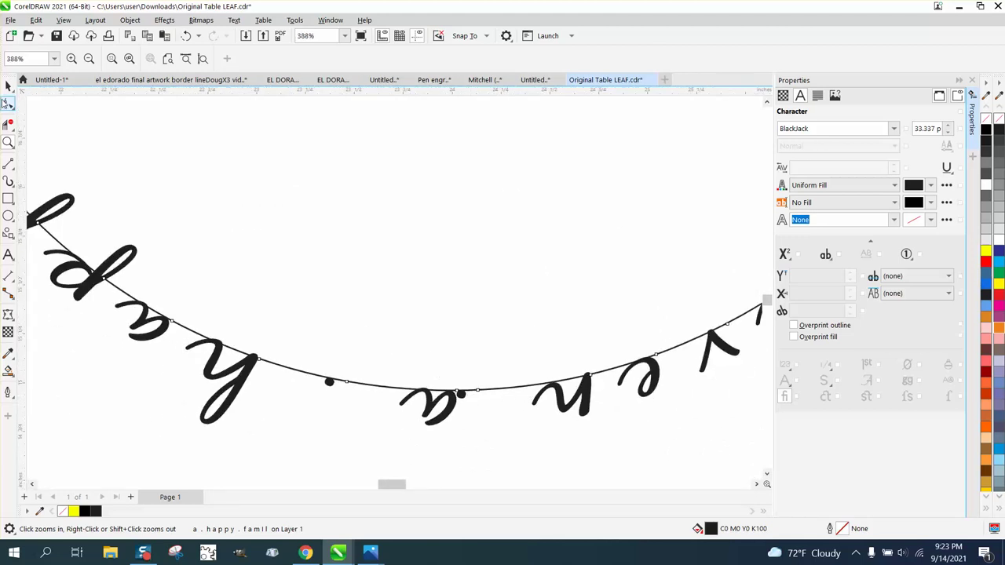
click(8, 105)
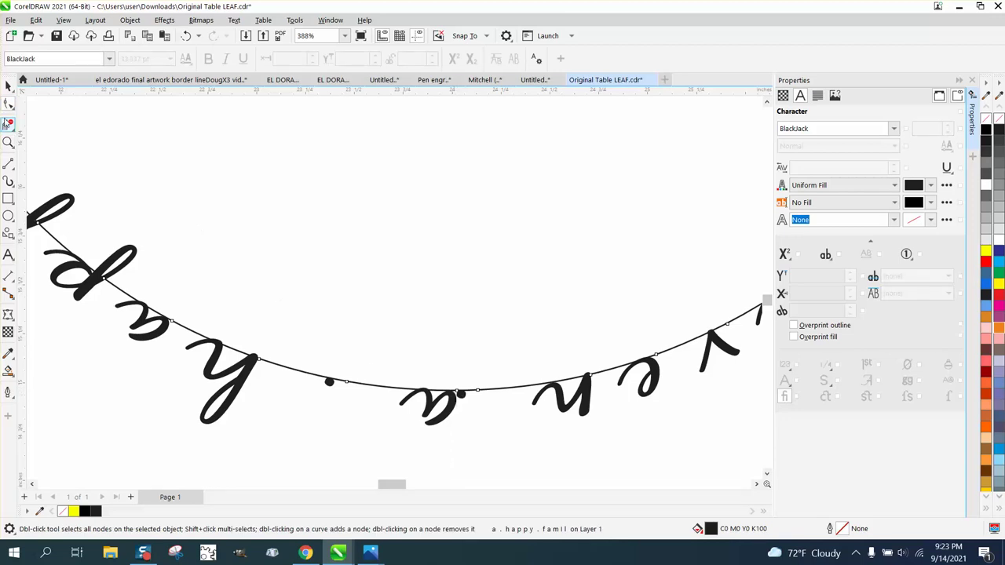
click(13, 111)
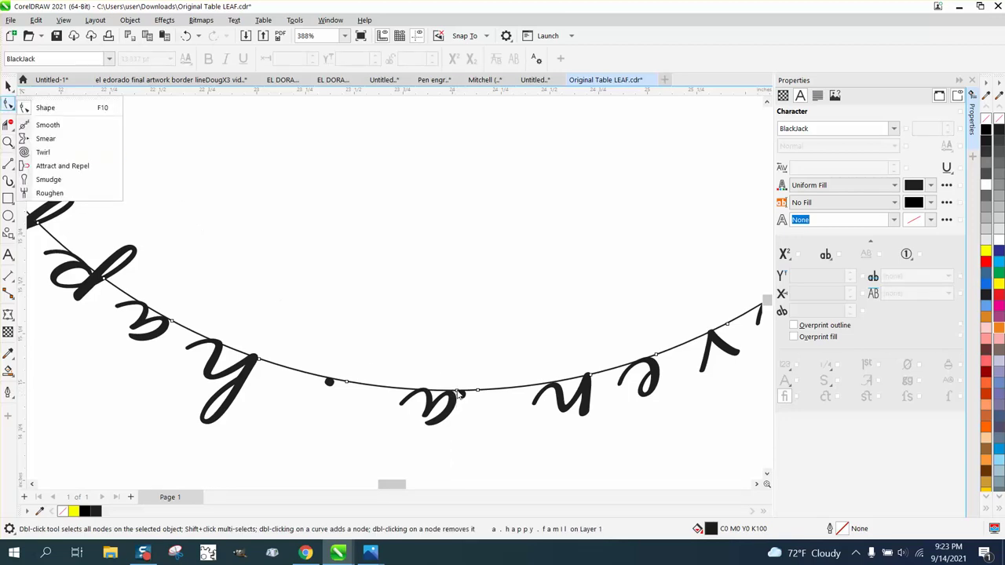
click(459, 395)
key(Left)
key(Left)
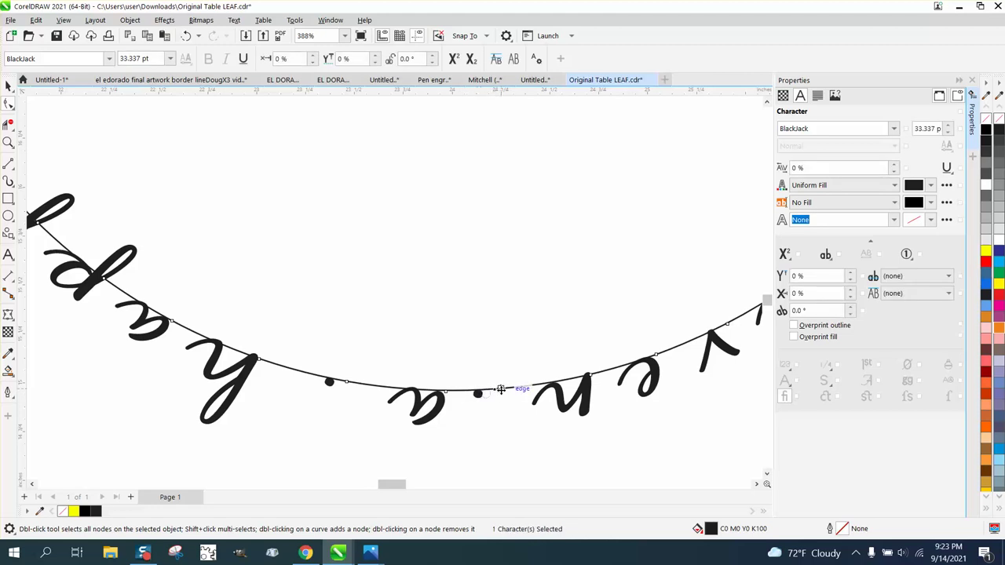
key(Right)
key(Right)
Zoom in on the circular saying to check the adjusted spacing
scroll(363, 311, down, 3)
scroll(373, 312, up, 2)
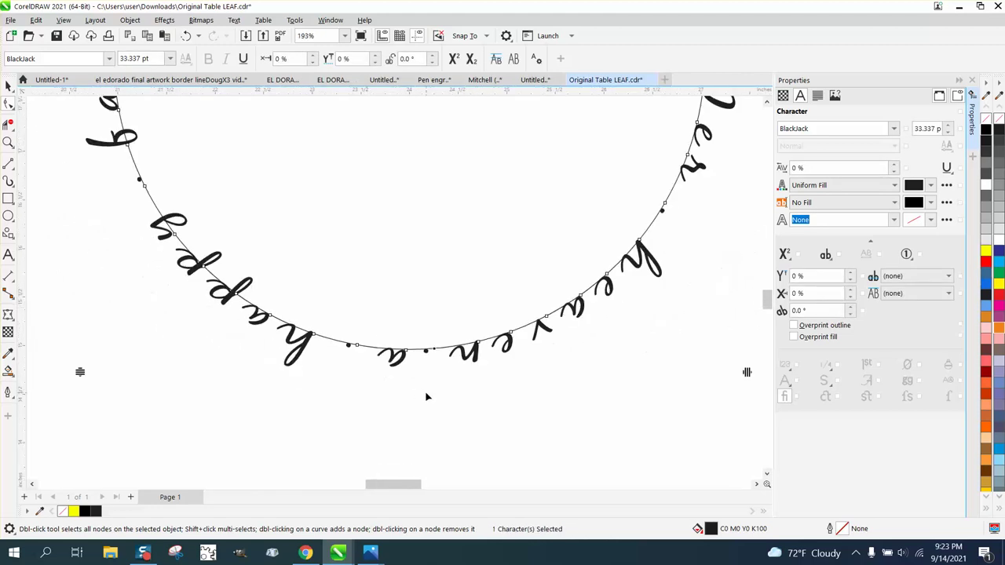
scroll(377, 381, down, 2)
scroll(386, 389, down, 1)
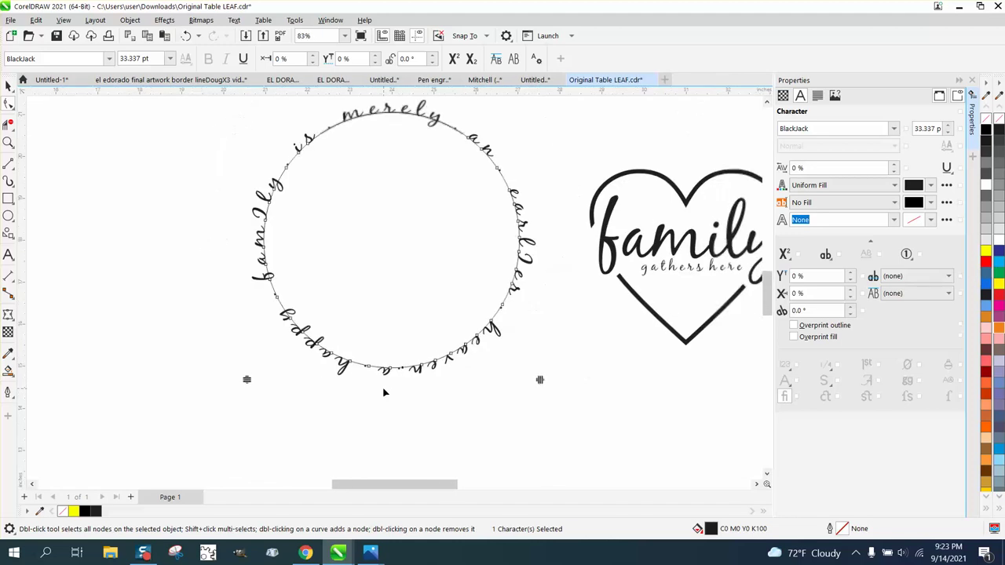
scroll(384, 393, down, 4)
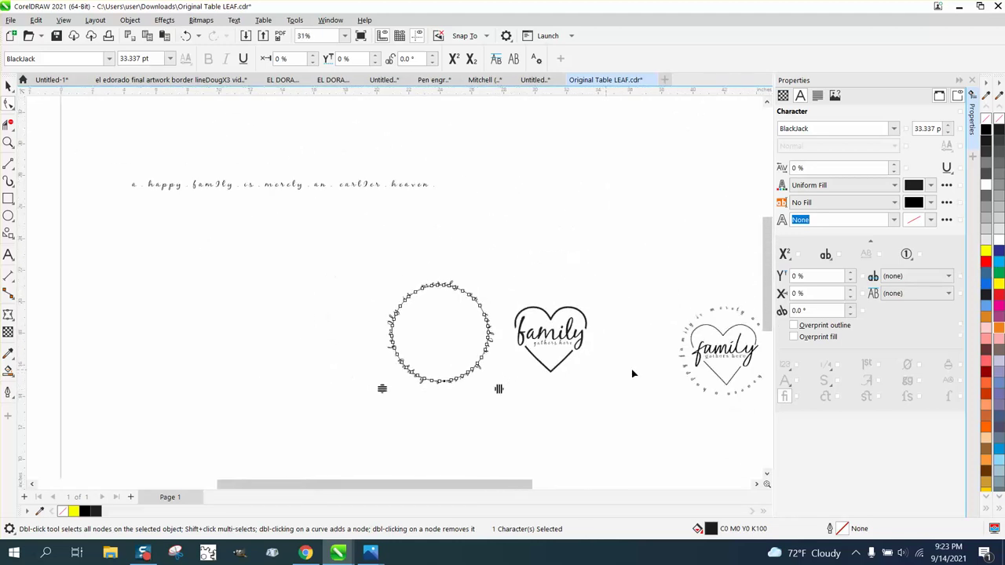
click(8, 142)
click(43, 146)
drag(370, 285, 563, 436)
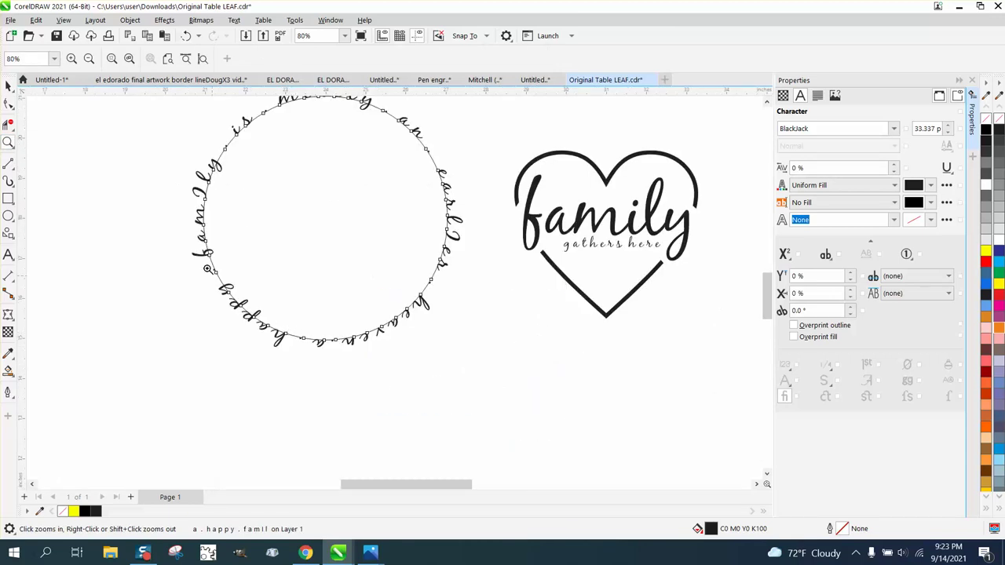
scroll(667, 334, down, 2)
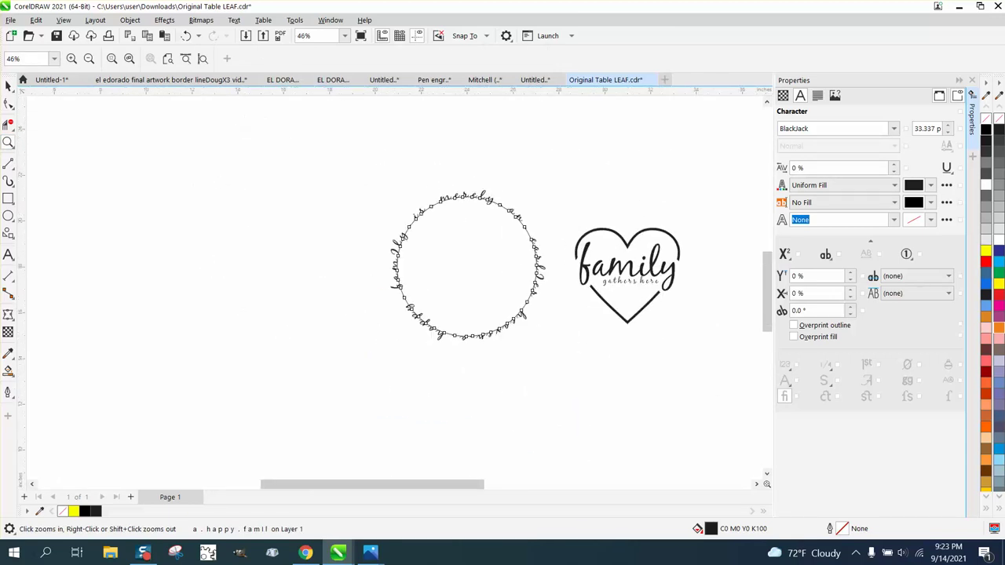
Break the circular saying apart from its circle path with Break Text Apart
click(8, 84)
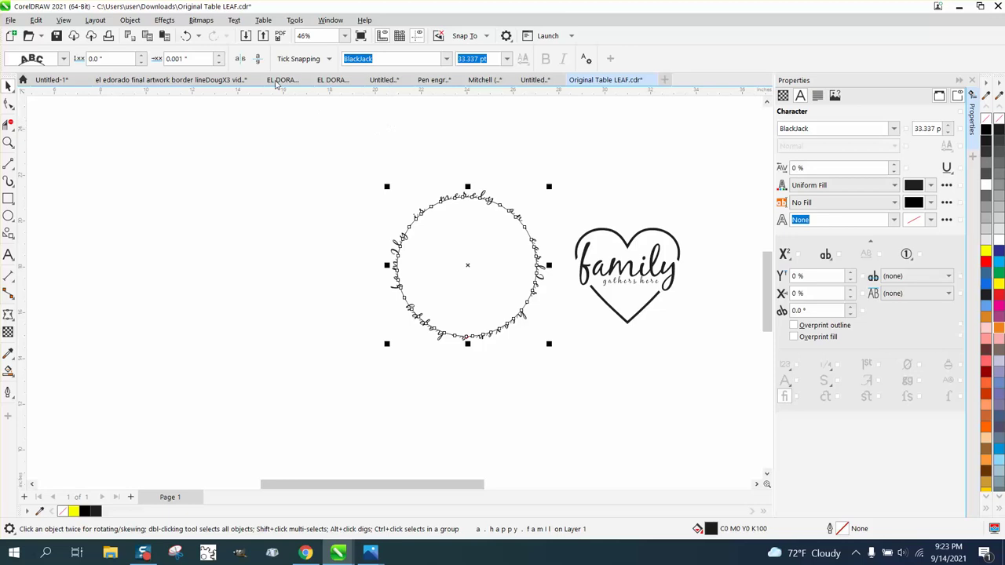
click(129, 20)
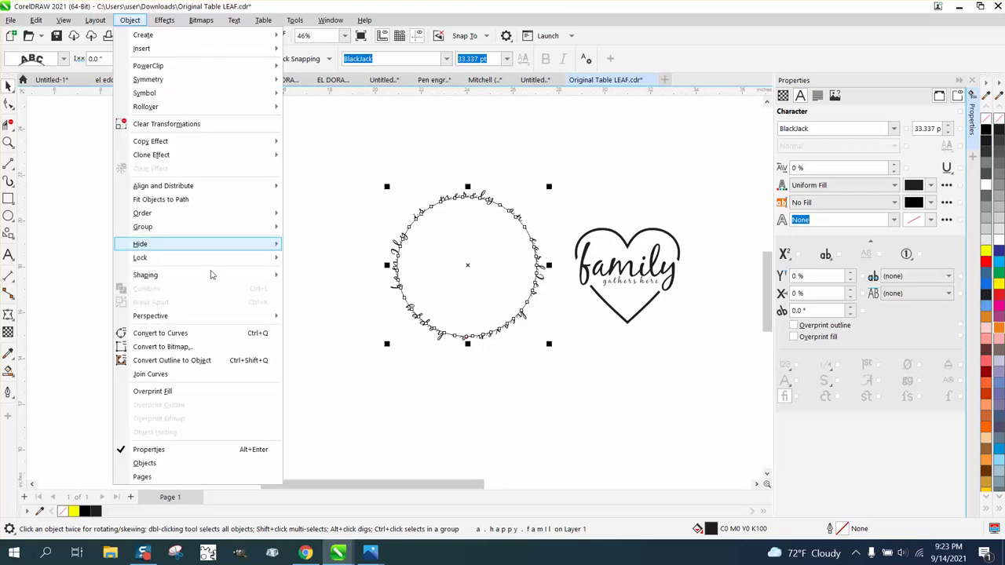
click(368, 174)
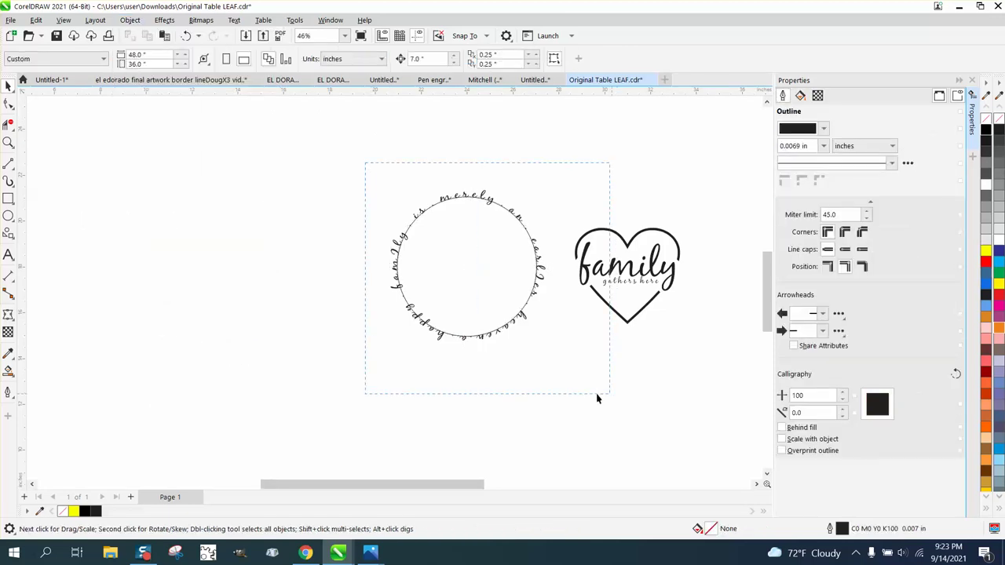
drag(572, 399, 573, 400)
click(130, 19)
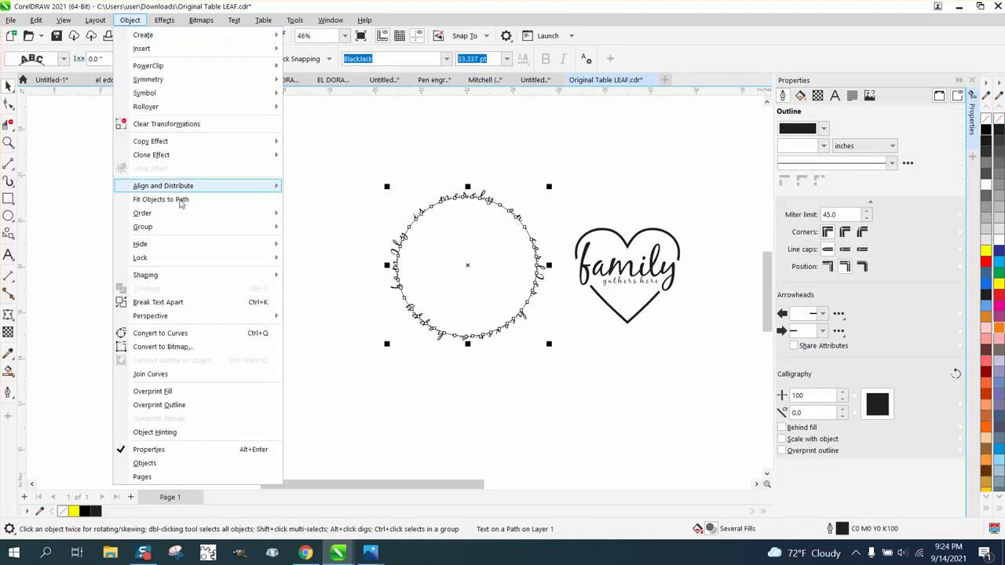
click(201, 302)
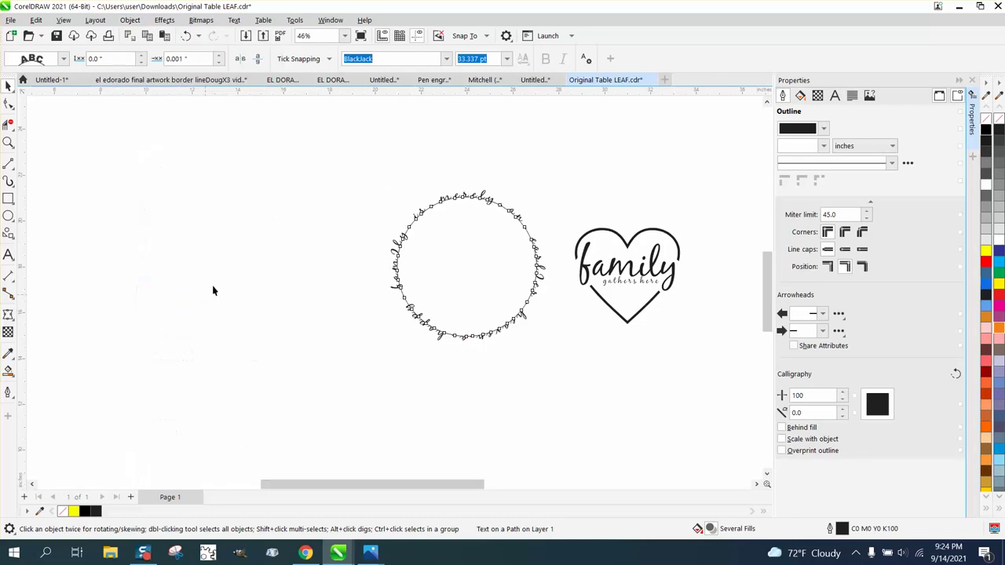
Move the ring of letters around the family heart and delete the leftover plain circle
click(455, 198)
key(p)
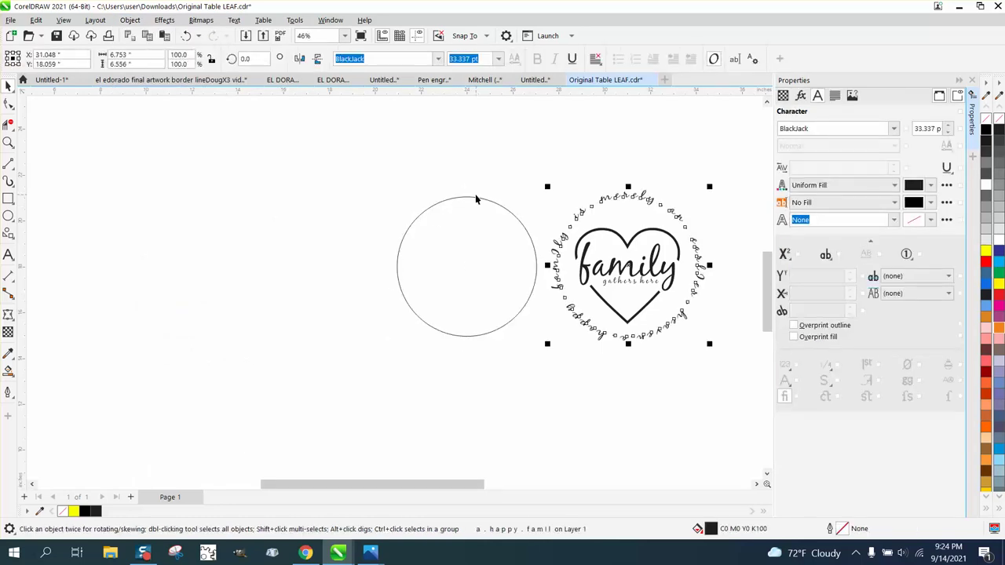
click(481, 224)
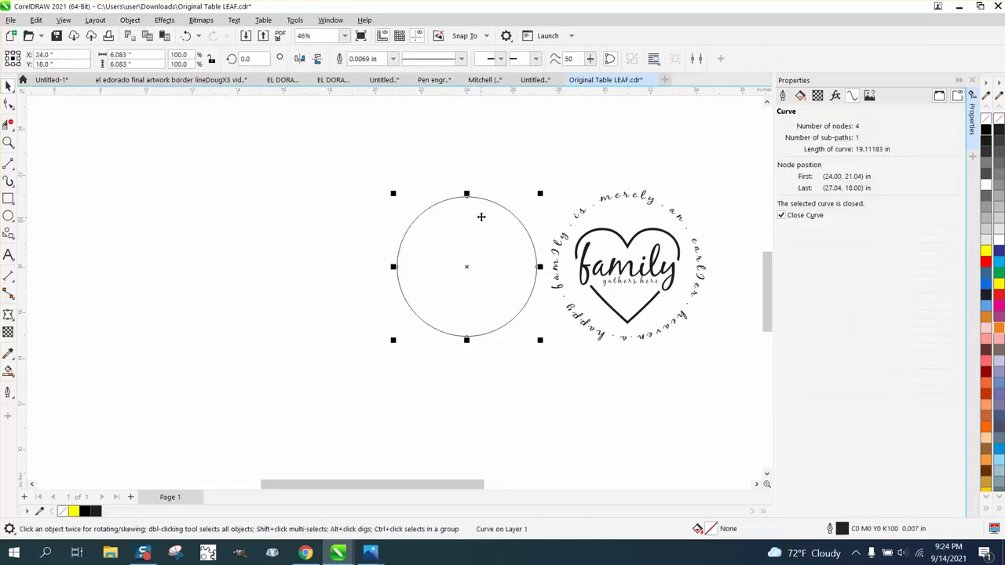
click(481, 216)
key(Delete)
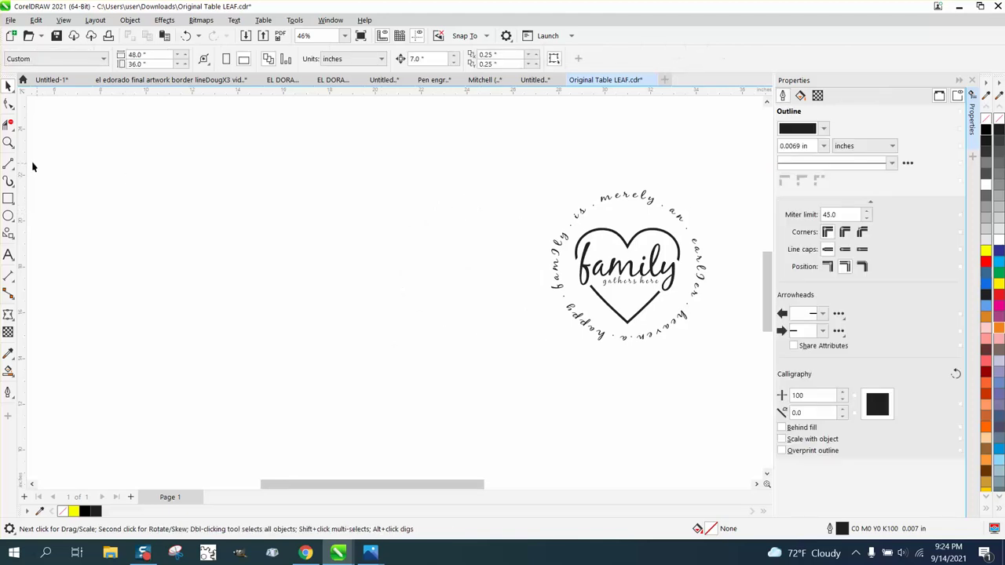
click(9, 142)
drag(555, 196, 727, 359)
scroll(391, 291, down, 2)
scroll(392, 291, down, 1)
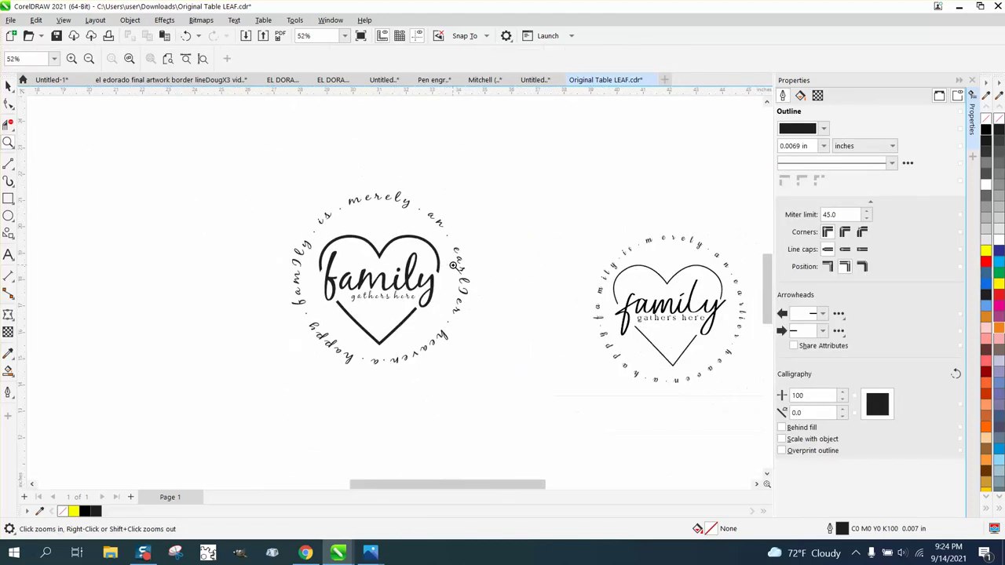
scroll(454, 265, up, 4)
scroll(314, 246, down, 3)
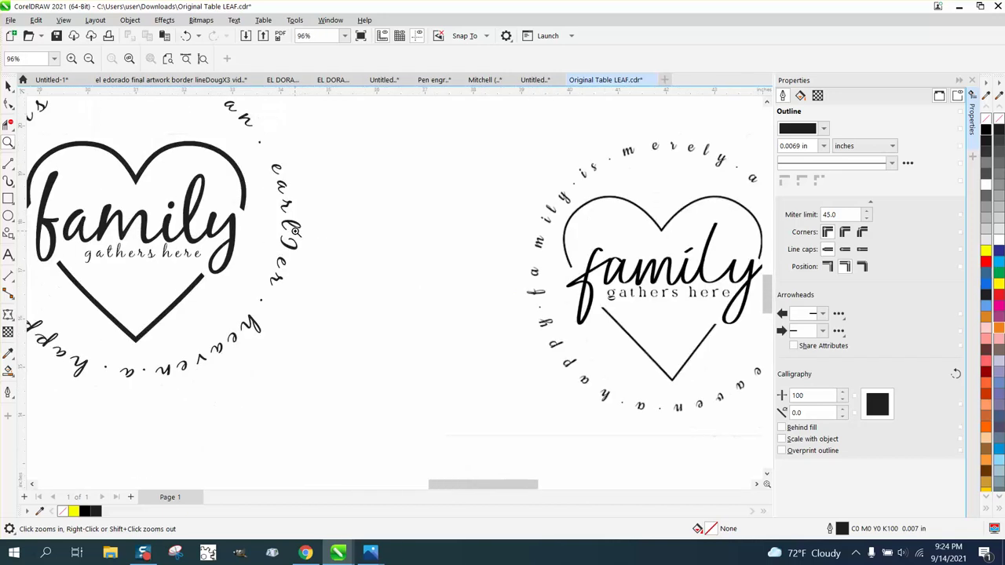
scroll(296, 229, down, 2)
drag(562, 203, 604, 293)
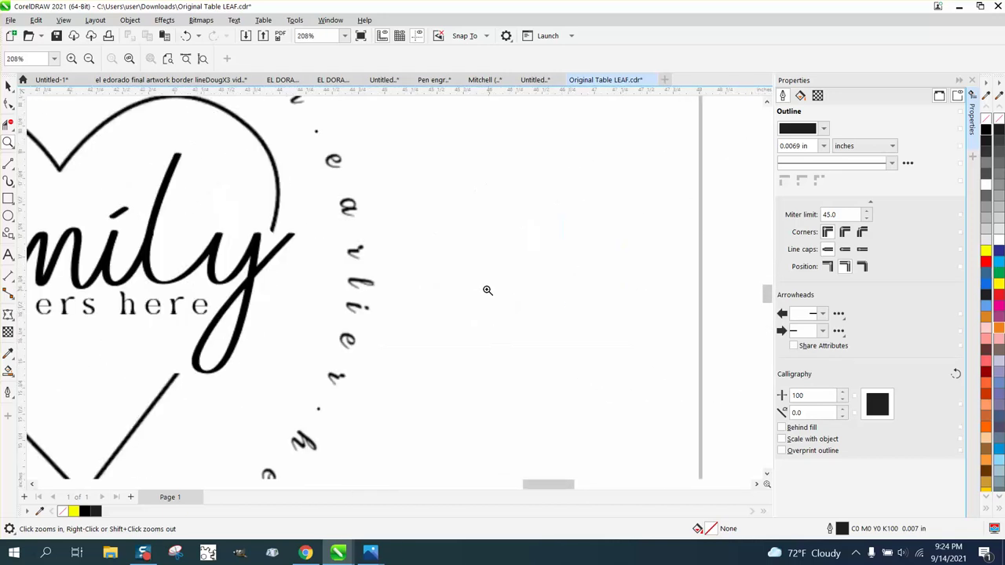
scroll(370, 284, down, 2)
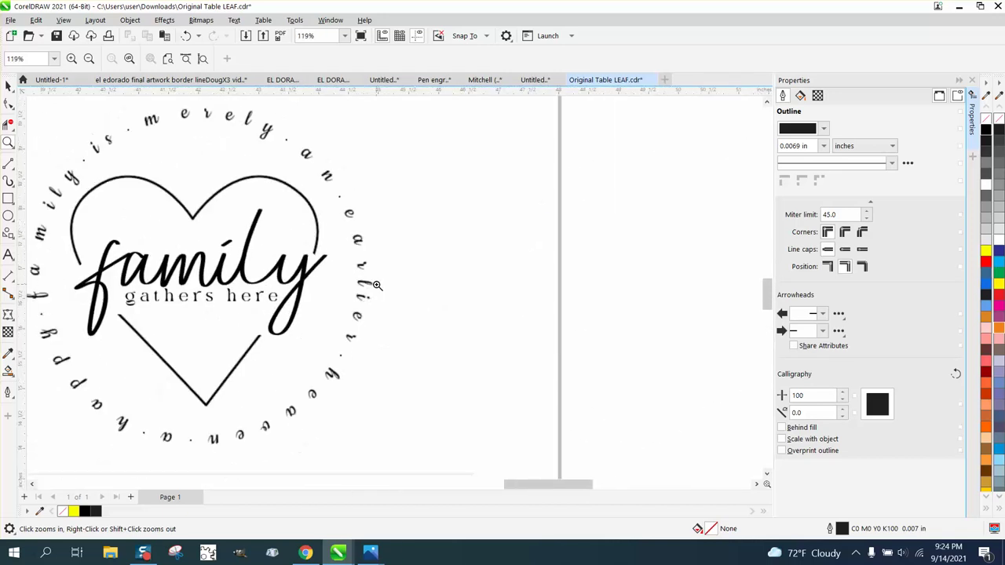
scroll(385, 217, down, 1)
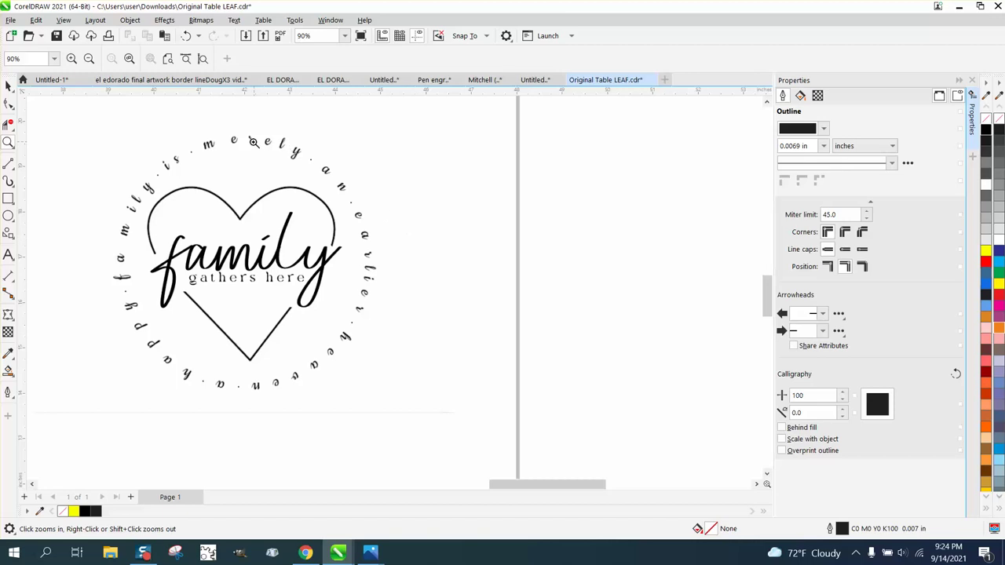
scroll(271, 151, up, 12)
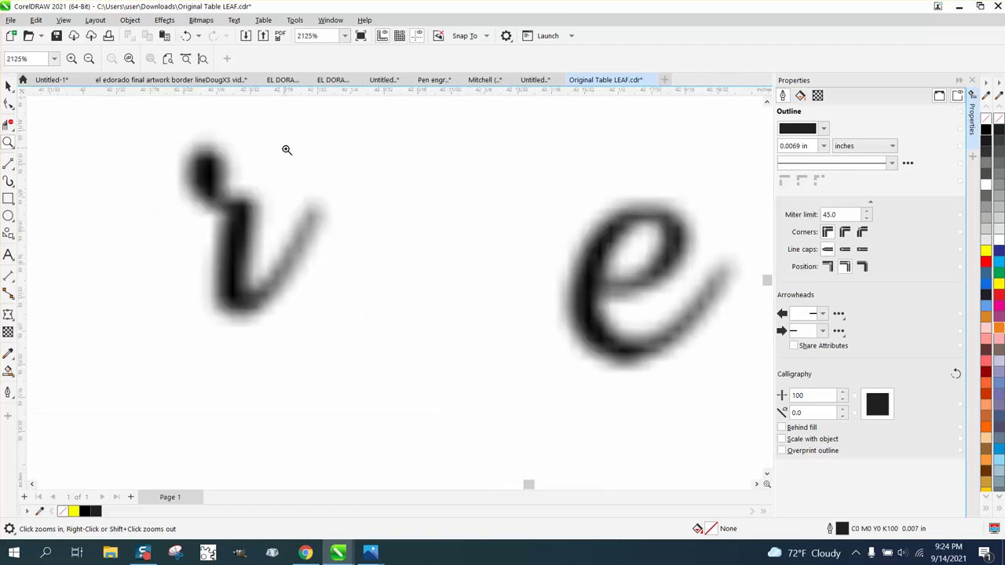
scroll(285, 150, down, 5)
scroll(394, 187, down, 4)
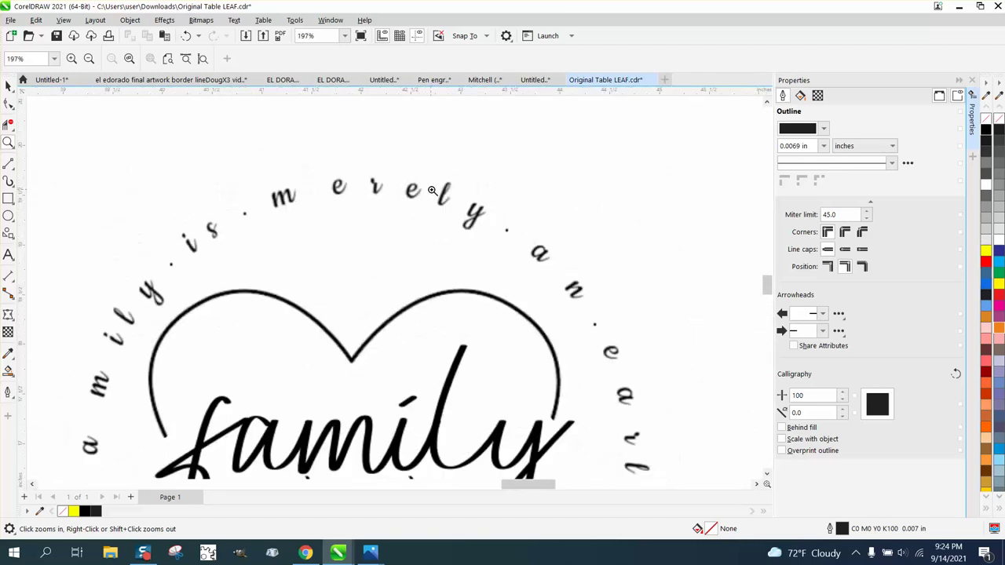
scroll(283, 215, down, 1)
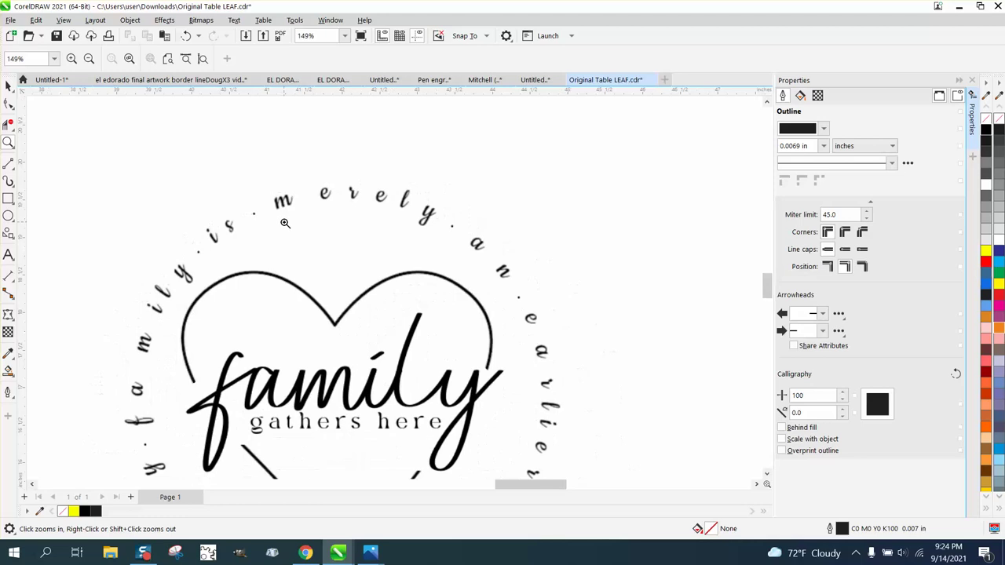
scroll(285, 223, down, 5)
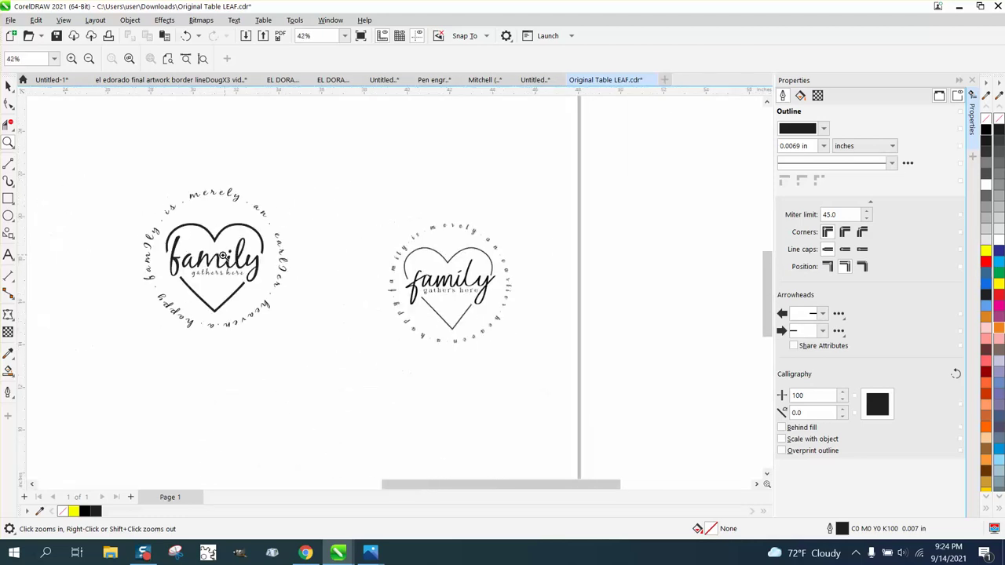
scroll(235, 203, up, 9)
scroll(281, 213, down, 2)
scroll(282, 213, down, 5)
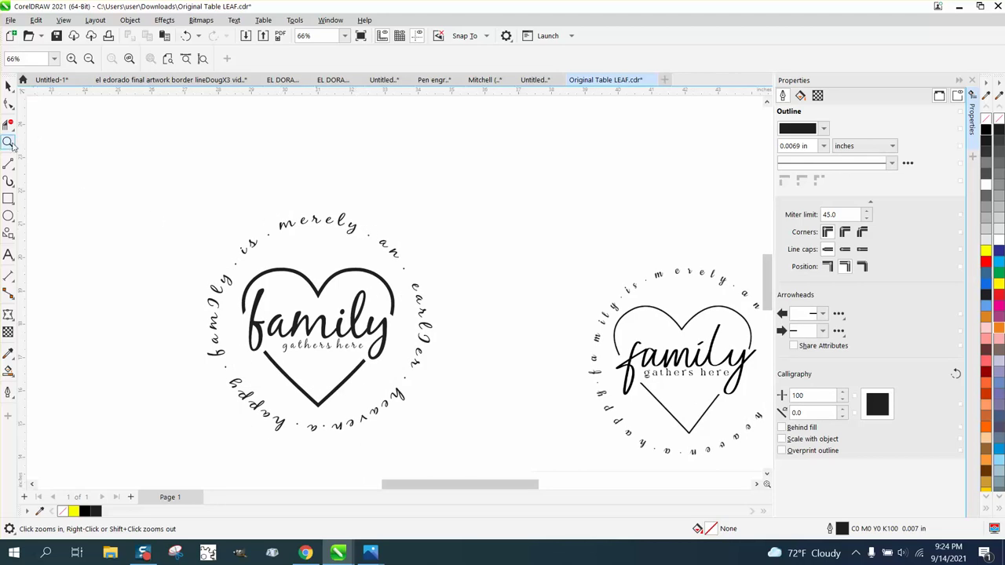
drag(245, 207, 378, 270)
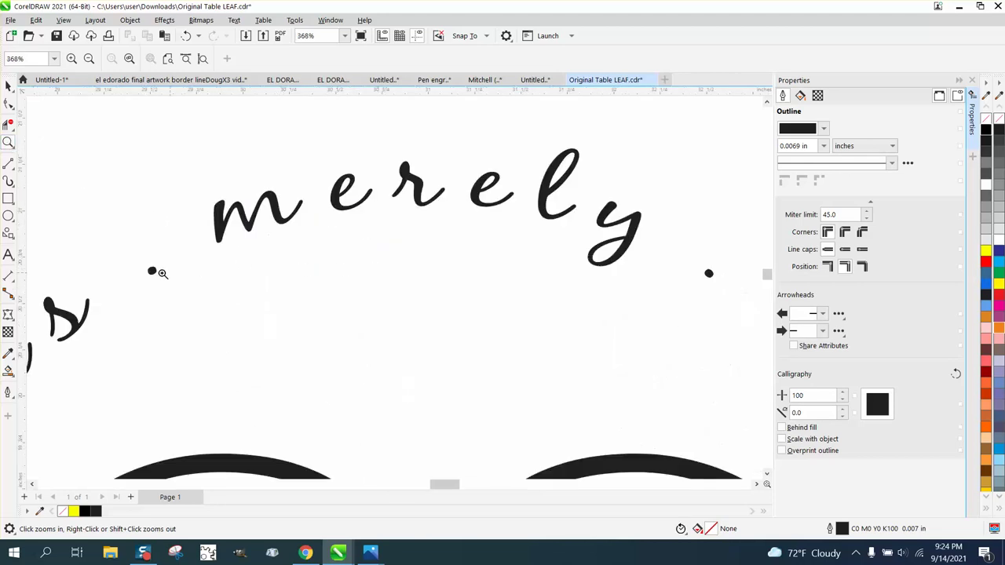
scroll(142, 259, down, 8)
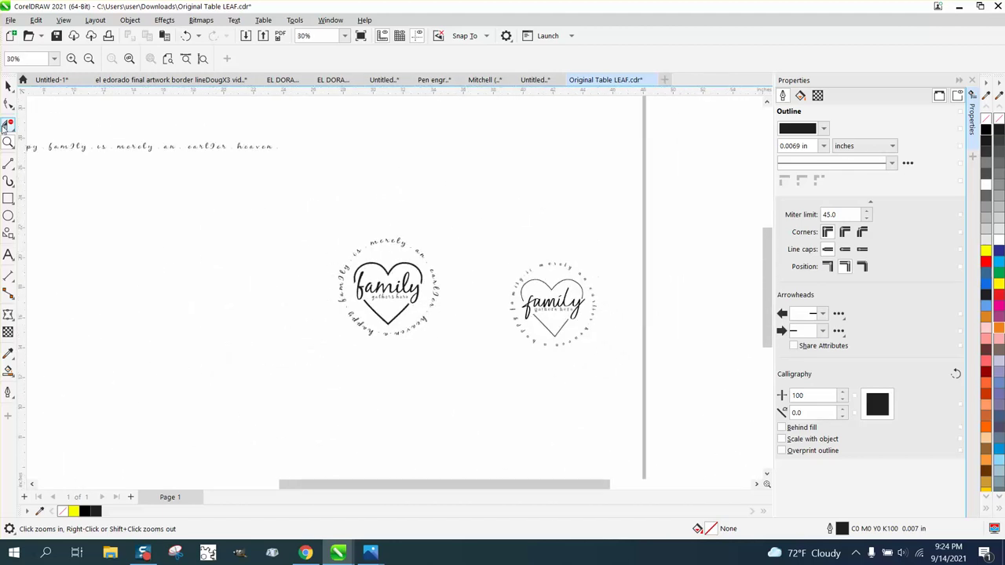
scroll(149, 174, down, 1)
Select the straight line 'a happy family is merely an earlier heaven' and shift it right
drag(43, 145, 346, 190)
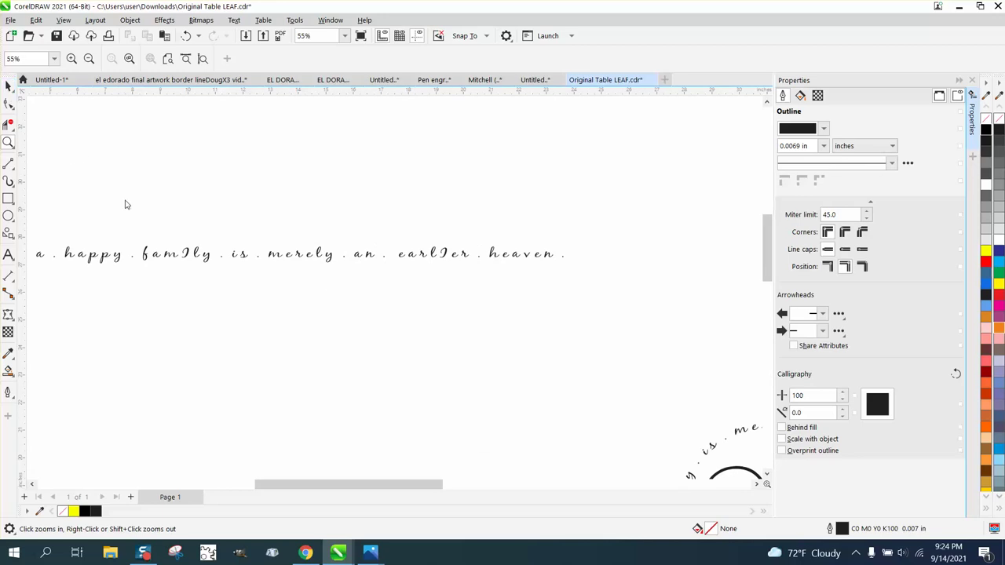
click(8, 86)
click(192, 252)
drag(200, 256, 327, 238)
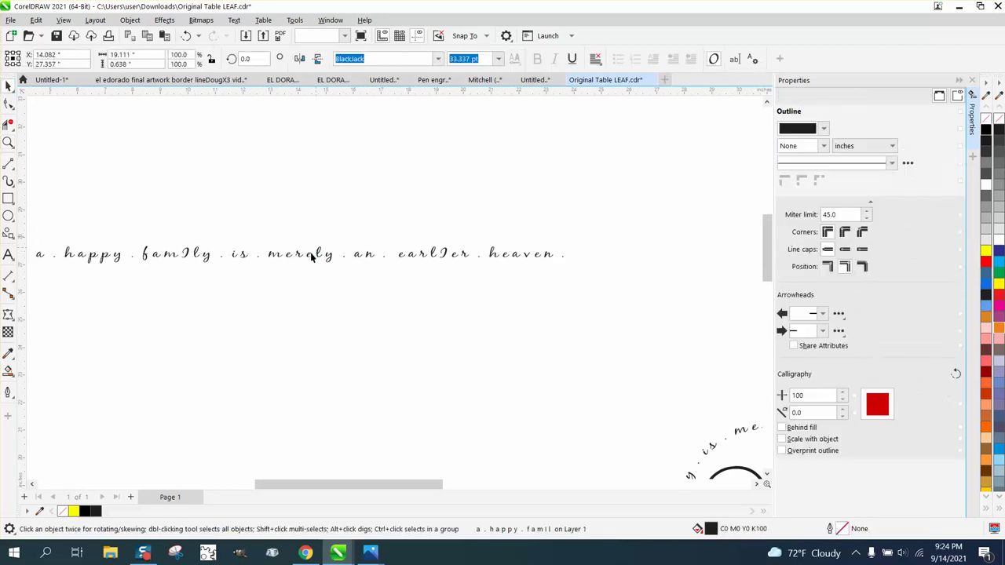
key(ctrl+z)
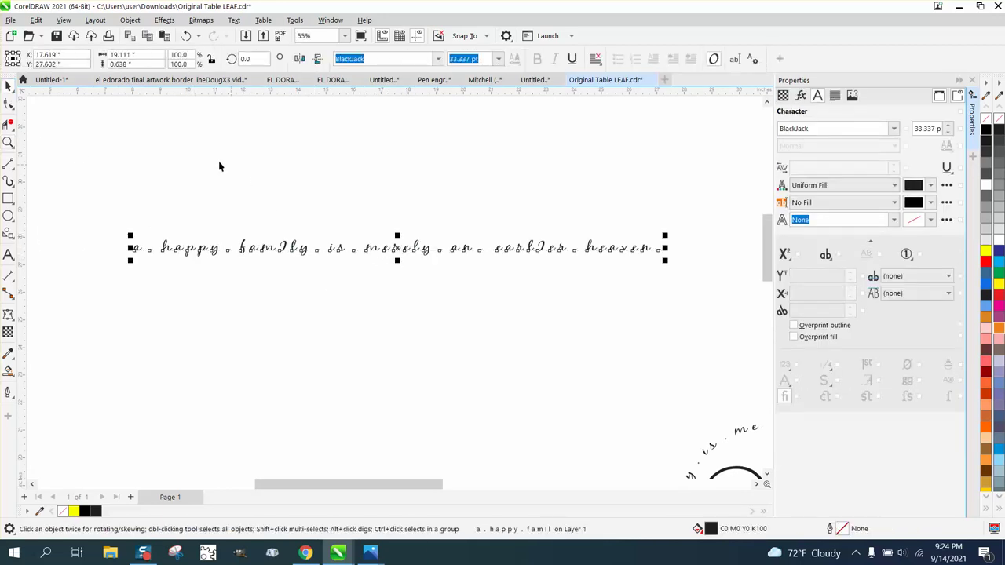
Raise the dots after 'a' and 'happy' to mid-letter height with the Shape tool
click(8, 104)
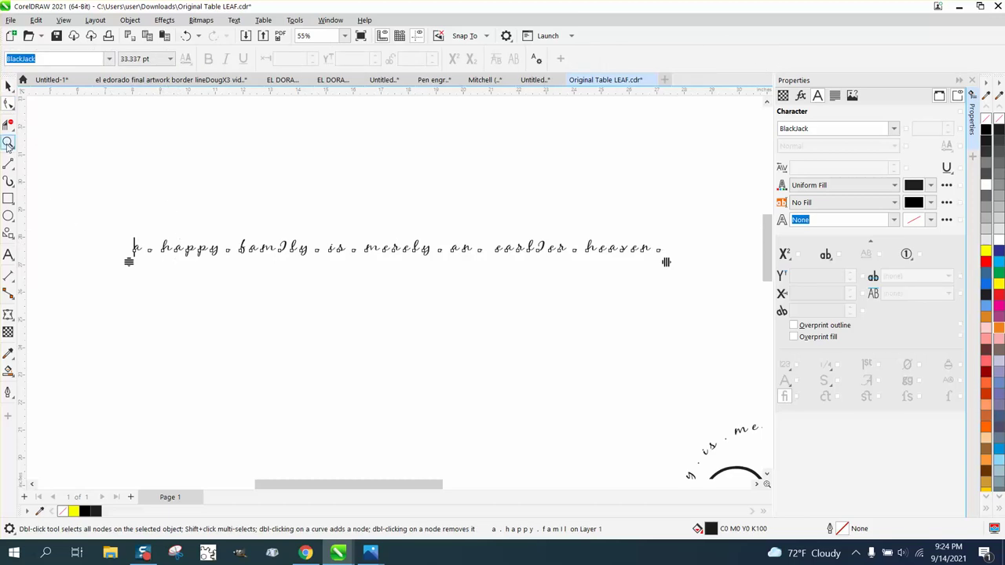
click(8, 143)
drag(111, 224, 699, 290)
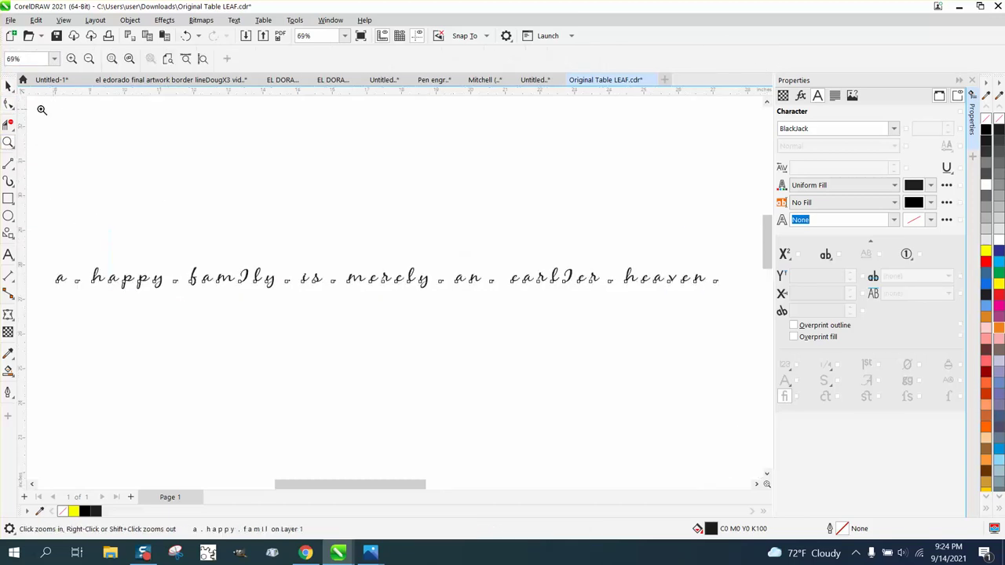
click(9, 104)
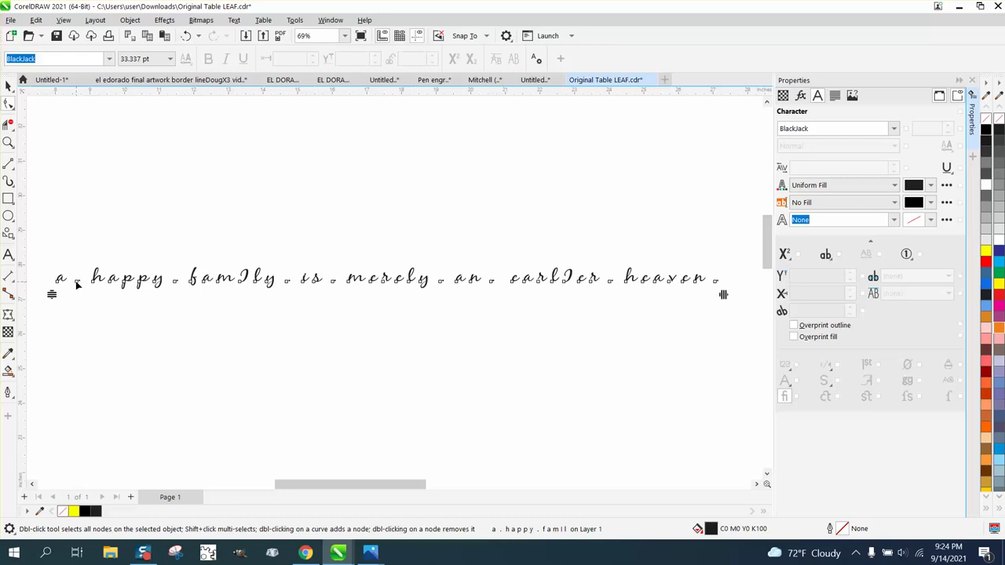
click(9, 142)
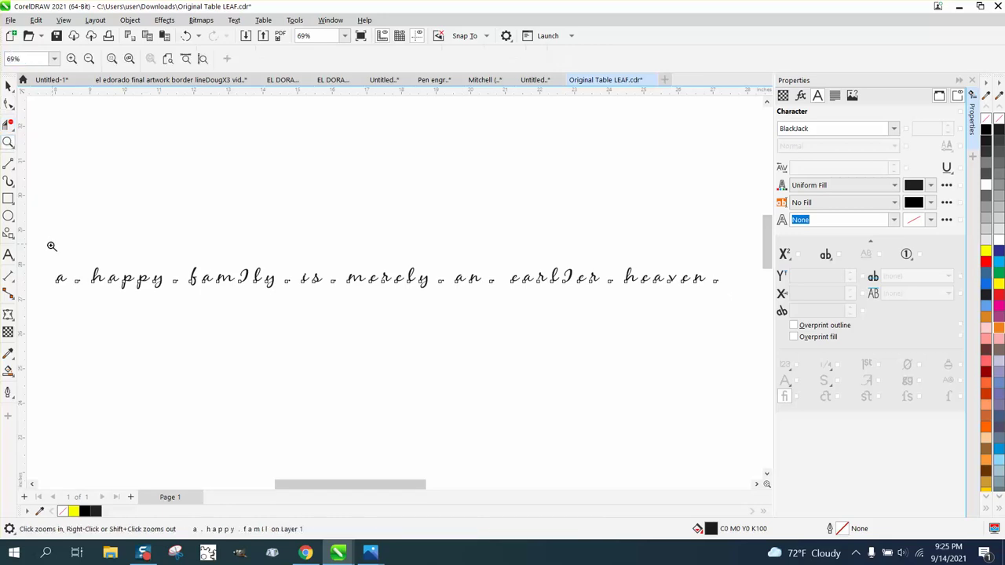
drag(64, 277, 197, 296)
click(12, 103)
click(160, 313)
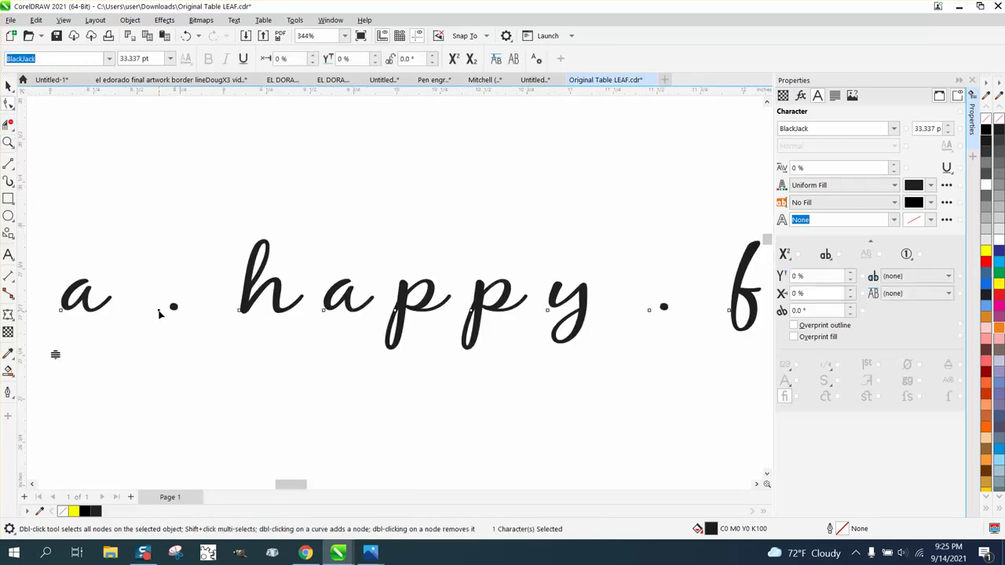
drag(161, 305, 161, 294)
click(651, 313)
drag(649, 305, 651, 289)
Raise the dots after 'family' and 'is' to mid-letter height
scroll(186, 332, down, 2)
scroll(265, 322, down, 1)
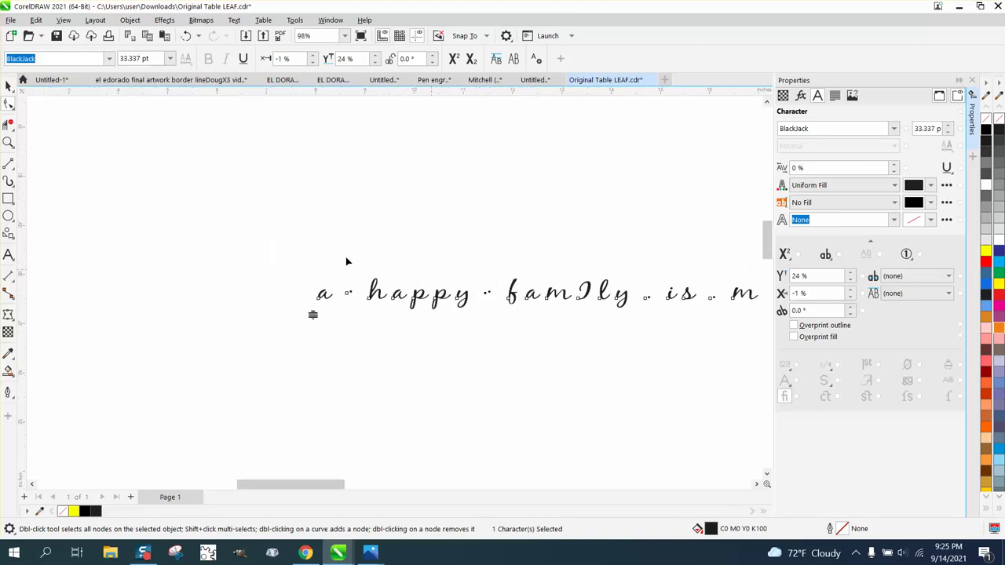
click(8, 142)
drag(598, 284, 743, 337)
click(8, 104)
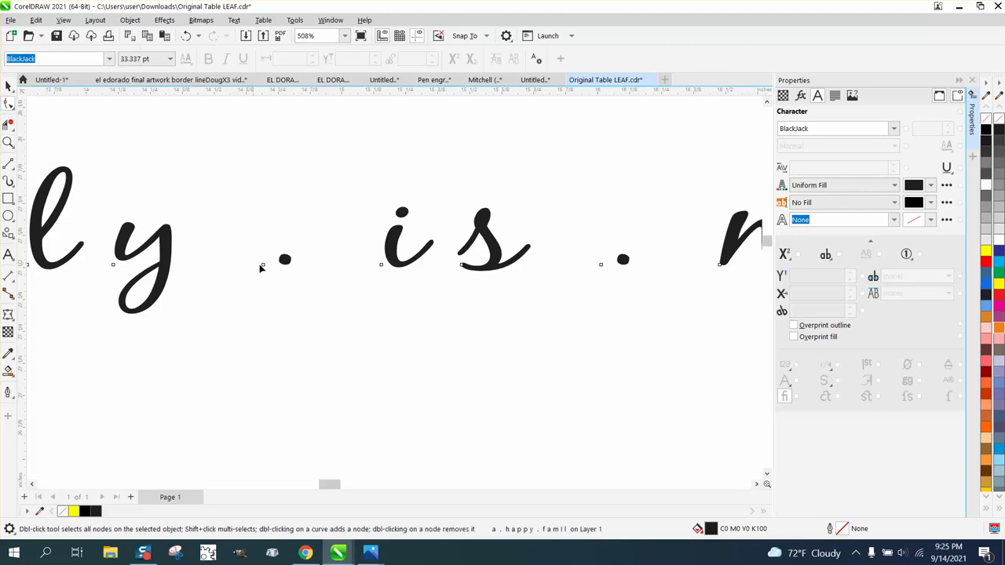
drag(264, 267, 254, 252)
drag(601, 265, 598, 239)
Fine-tune the dot after 'merely' to line up, and select the dot after 'an'
scroll(368, 274, down, 4)
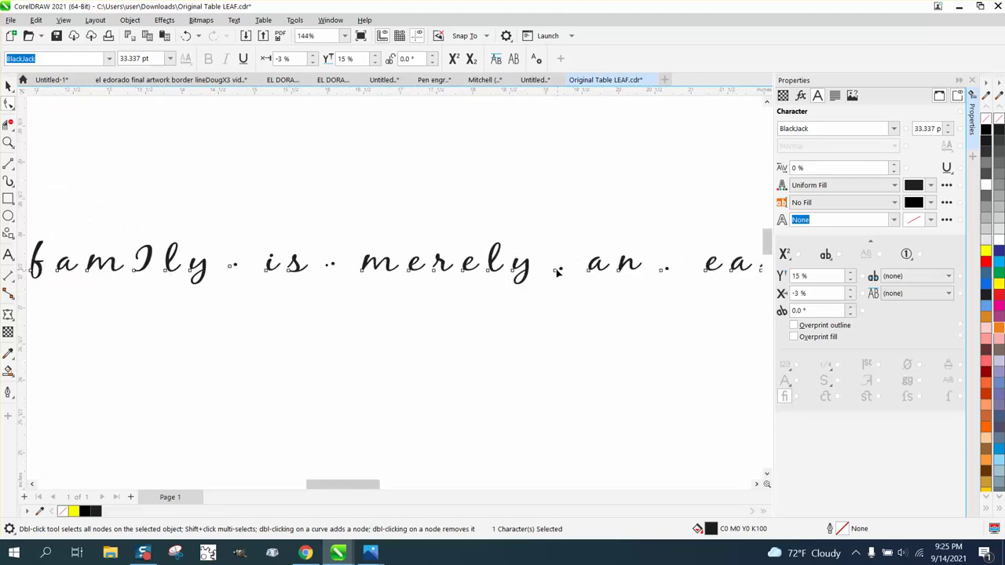
drag(555, 272, 554, 267)
click(640, 281)
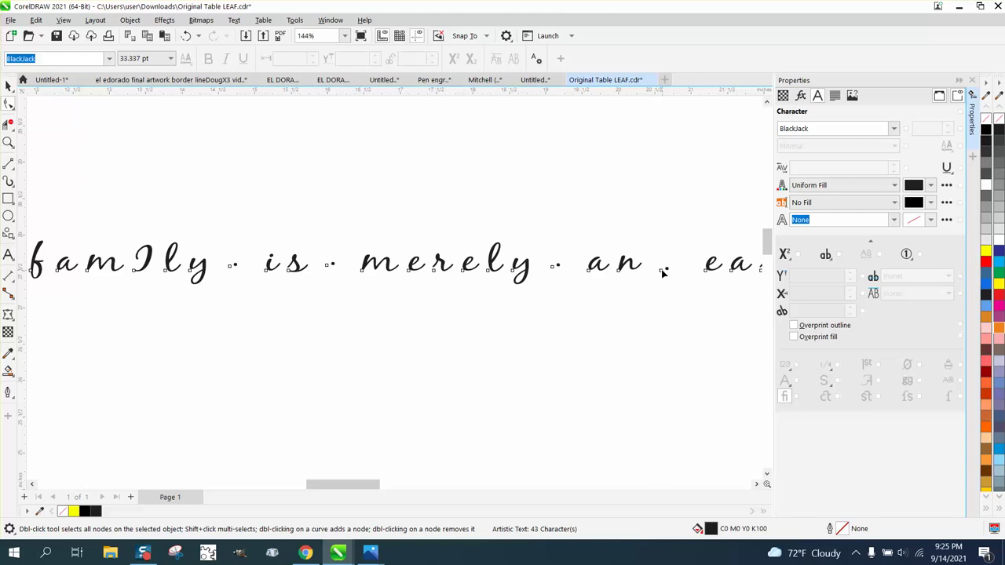
click(664, 268)
scroll(645, 295, down, 5)
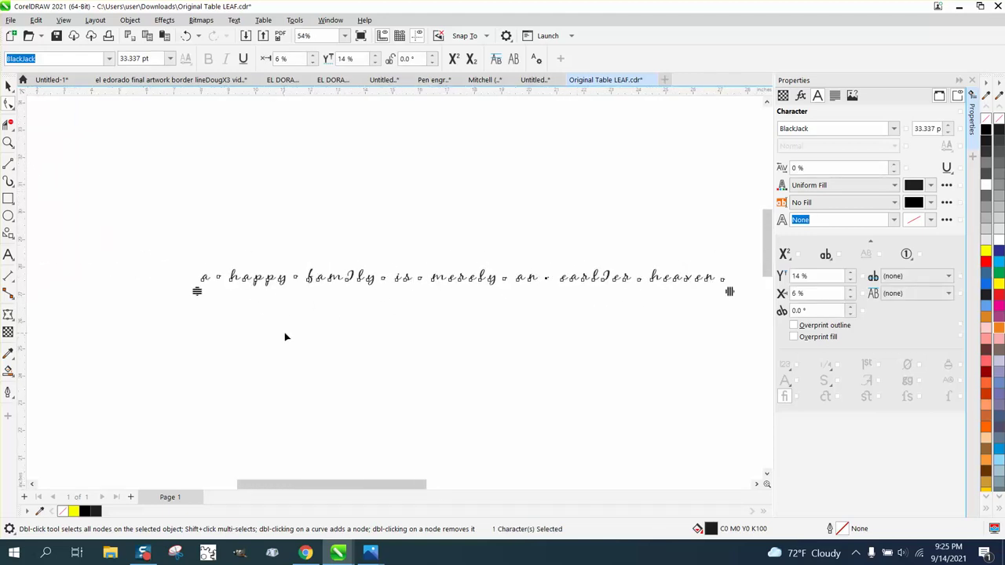
click(8, 143)
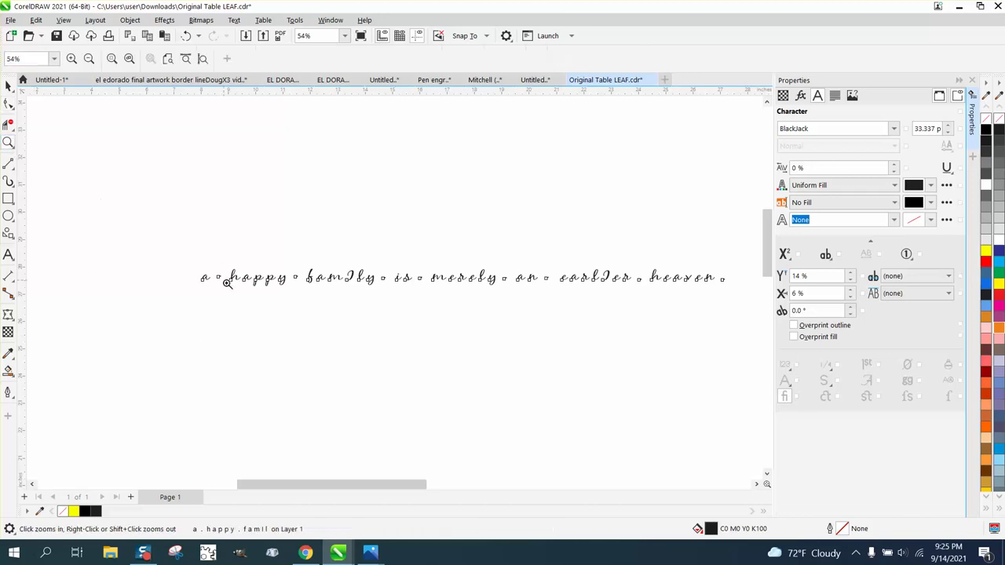
click(7, 86)
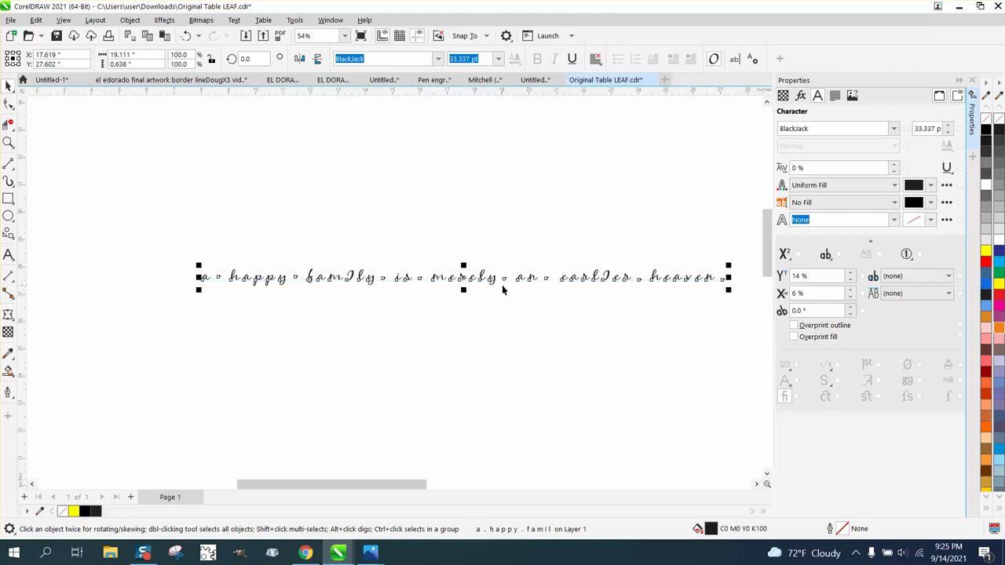
Draw a large yellow rectangle across both heart logos and send it to the back of the page
click(8, 142)
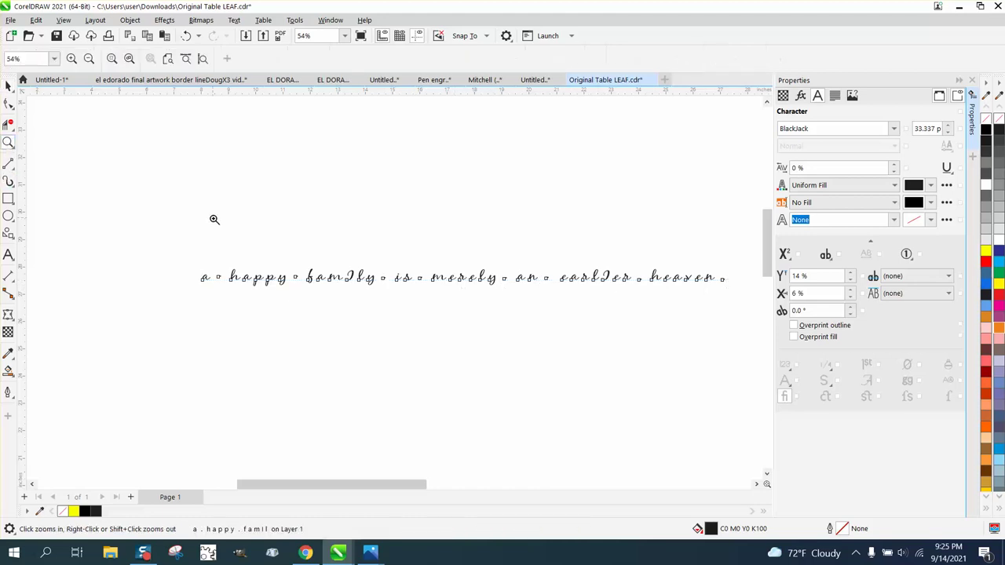
drag(223, 249, 474, 304)
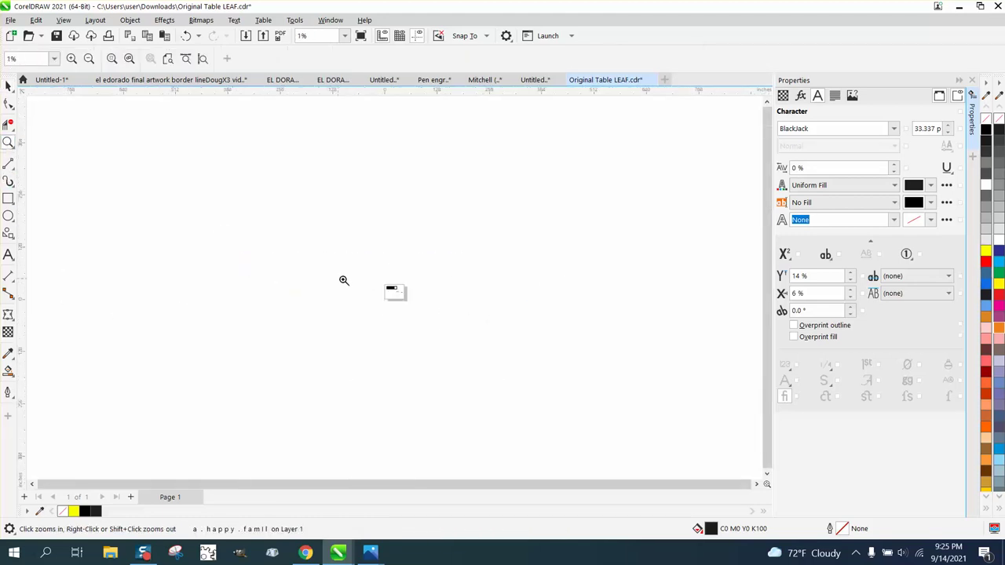
drag(315, 280, 399, 318)
scroll(329, 338, down, 2)
click(8, 198)
scroll(325, 236, up, 3)
scroll(181, 196, down, 2)
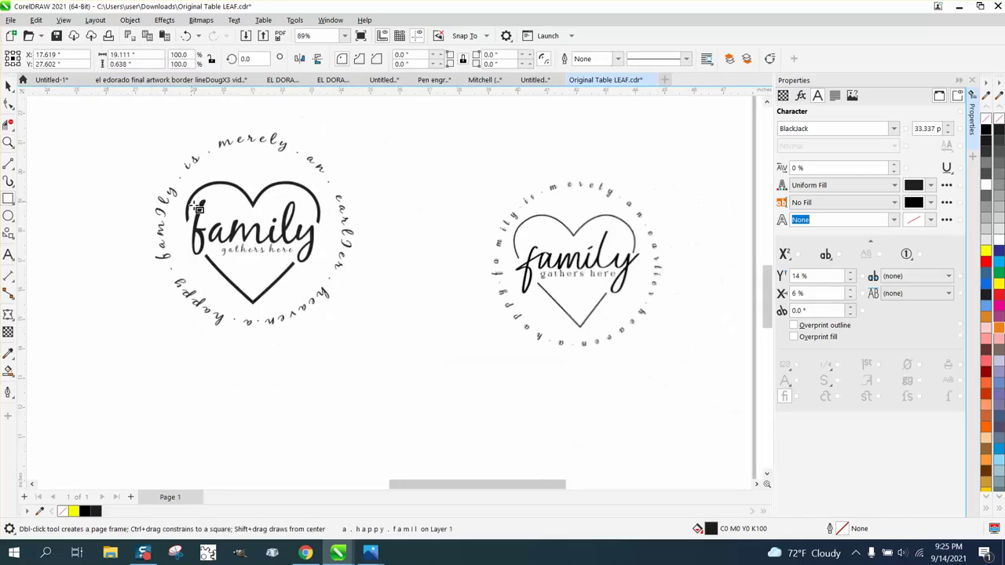
drag(94, 118, 752, 401)
click(999, 283)
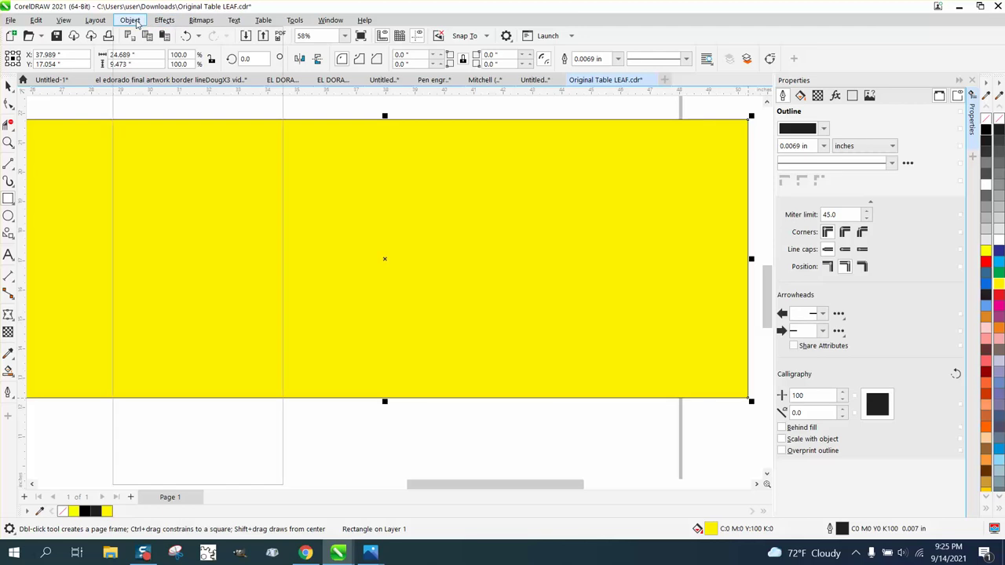
click(130, 20)
mouse_move(175, 220)
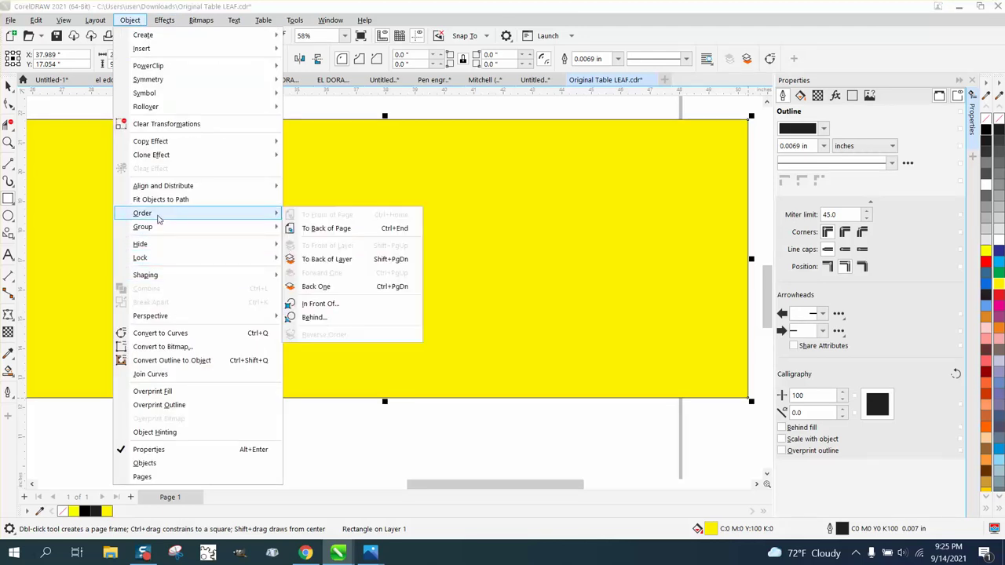
click(322, 228)
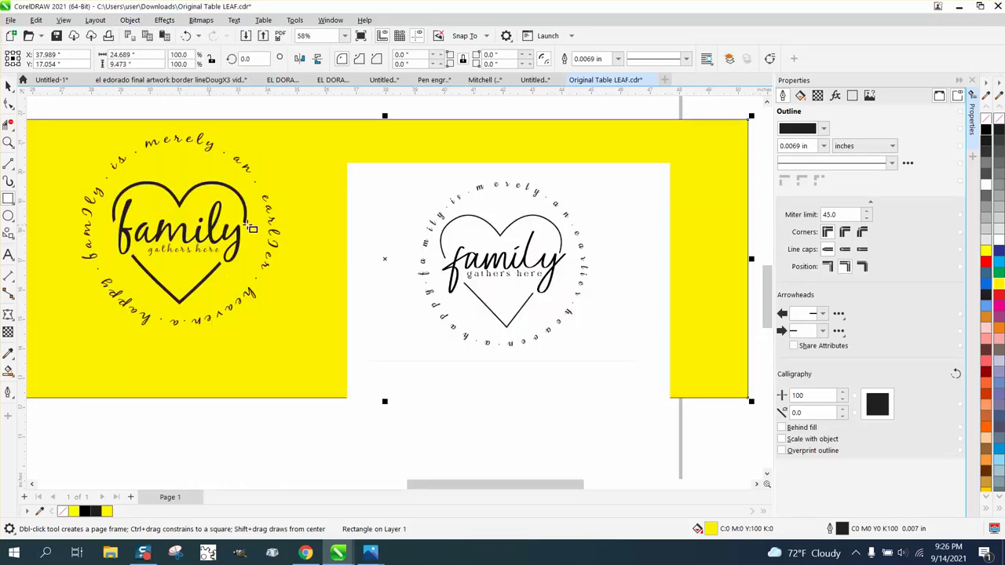
Zoom in to compare 'merely' in the reference and the yellow-backed family logo
click(8, 85)
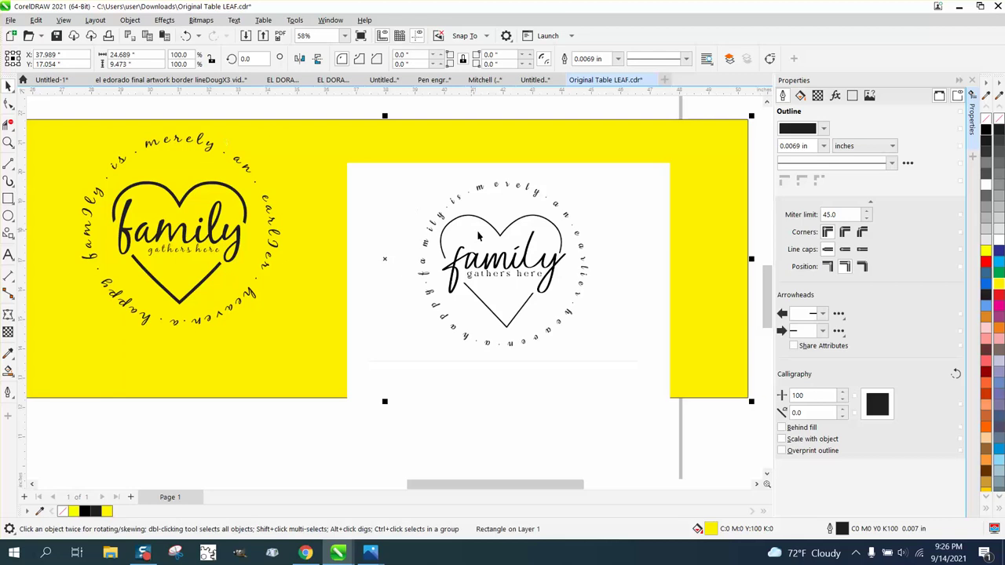
click(8, 142)
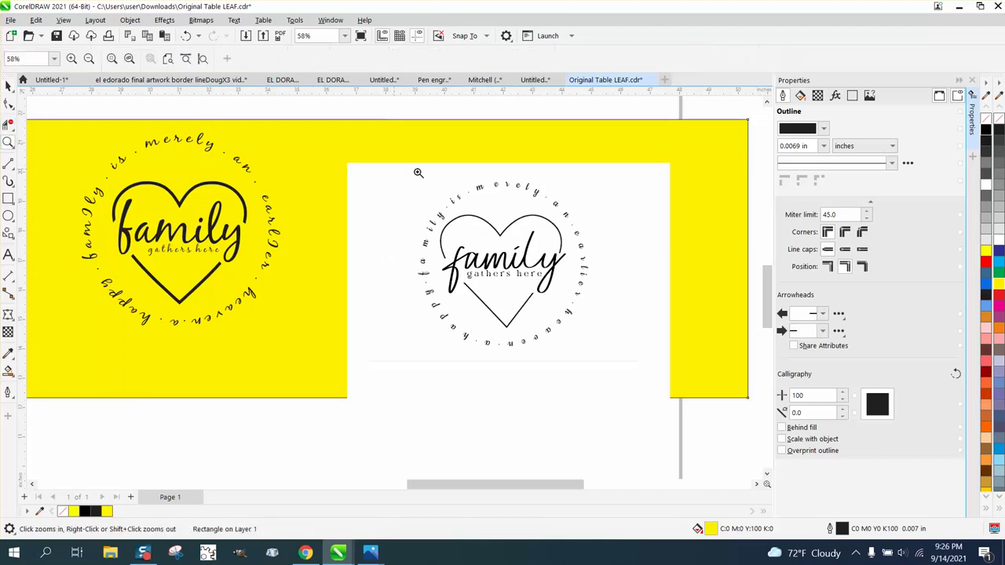
drag(469, 178, 512, 197)
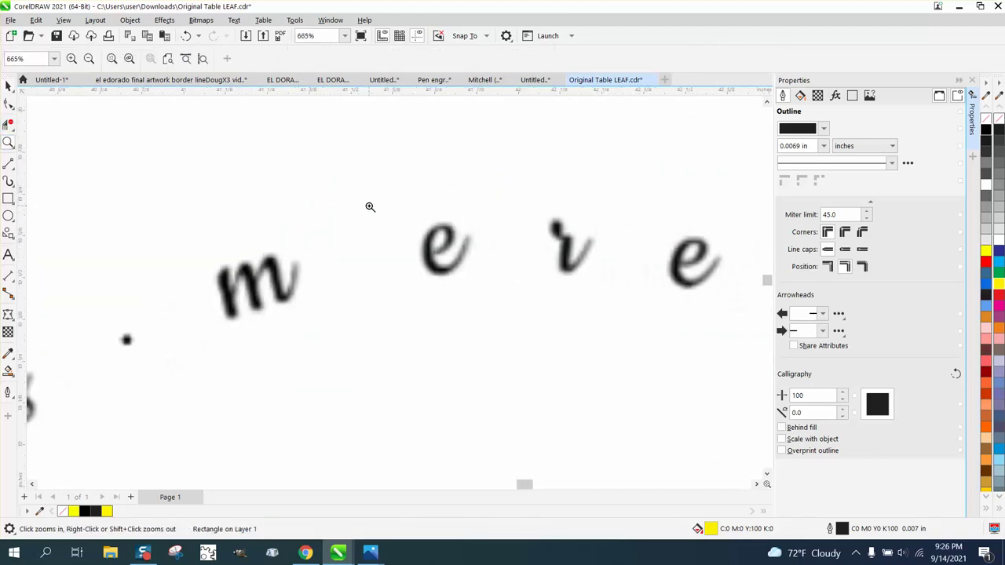
scroll(438, 213, down, 2)
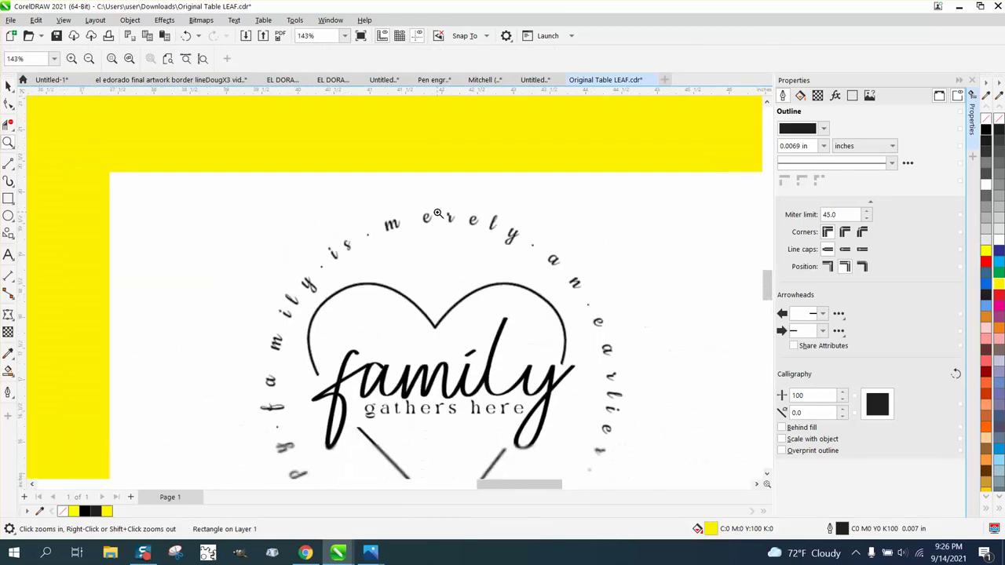
scroll(438, 213, down, 1)
scroll(437, 217, down, 1)
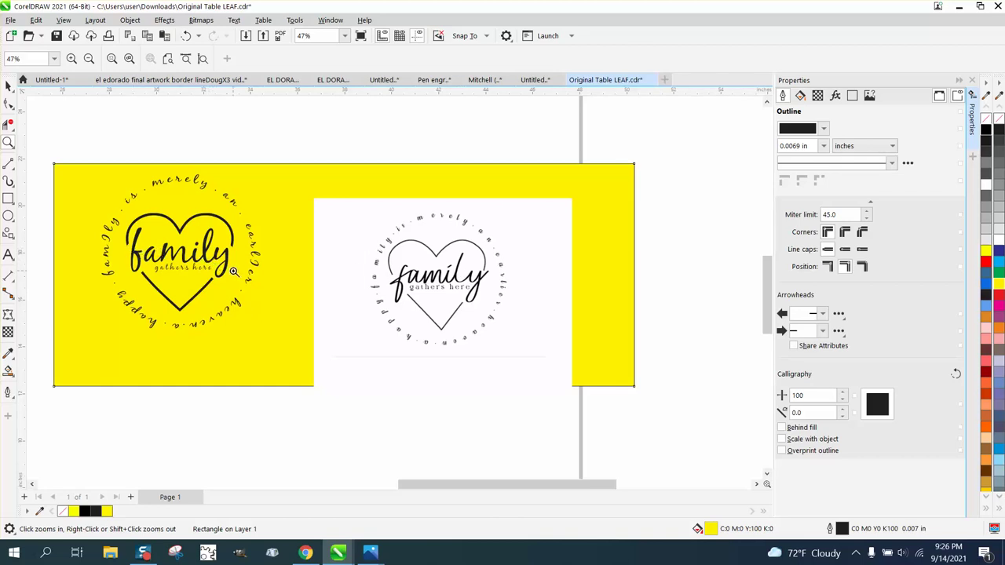
click(333, 354)
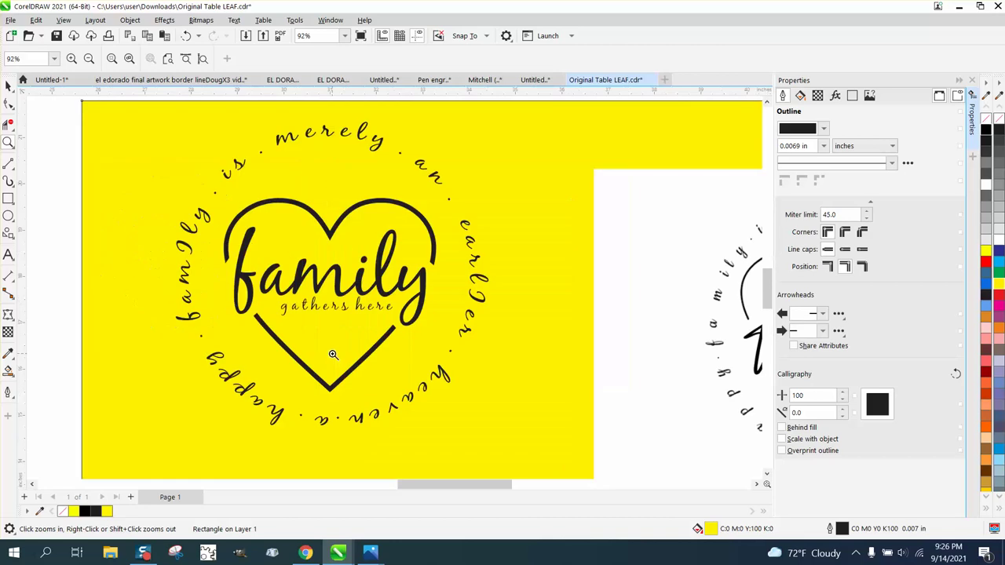